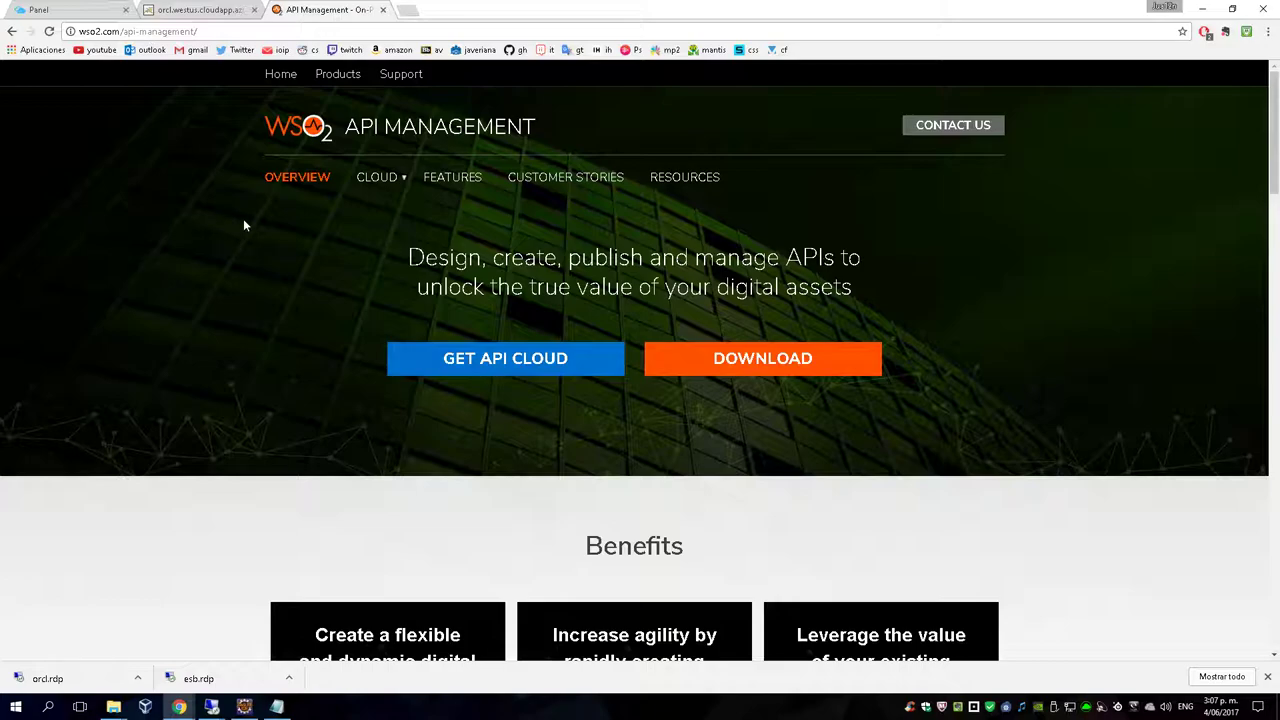
# Step: Switch to the esb remote desktop and locate the wso2server batch file in the C:\WSO2\wso2am-2.1.0\bin folder
pyautogui.click(262, 29)
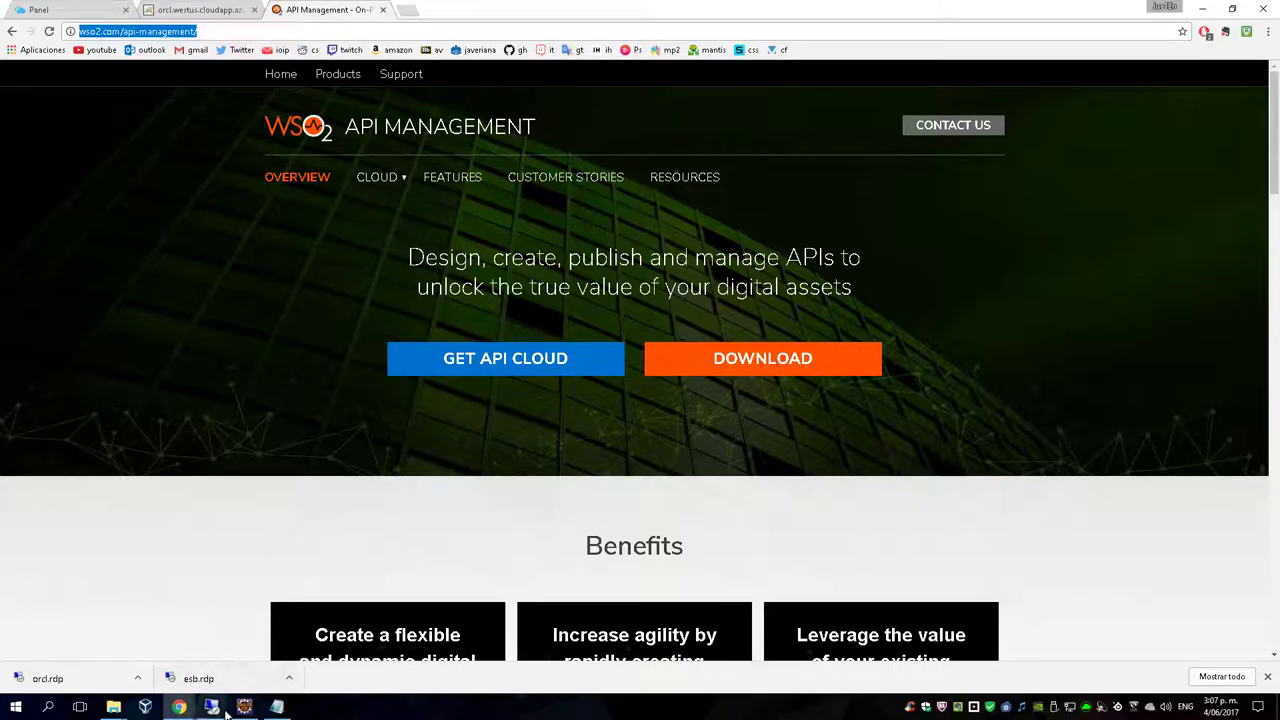
pyautogui.moveTo(211, 707)
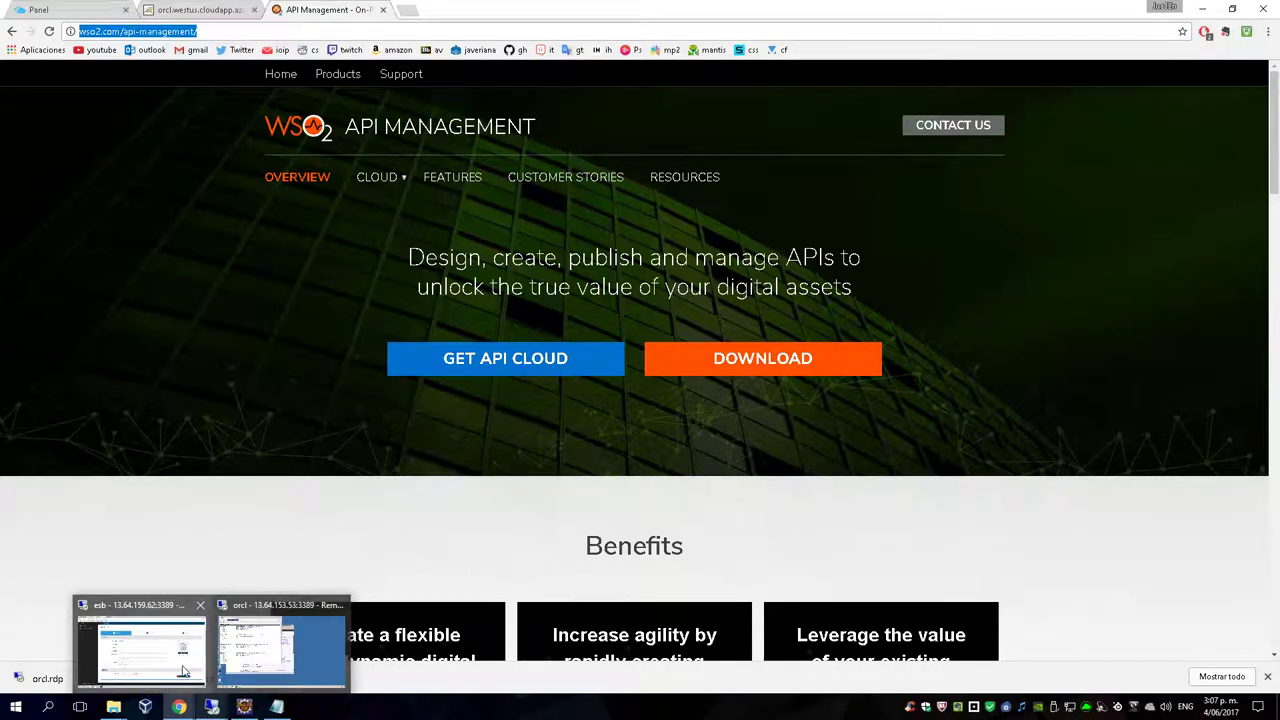
pyautogui.click(183, 670)
pyautogui.moveTo(129, 700)
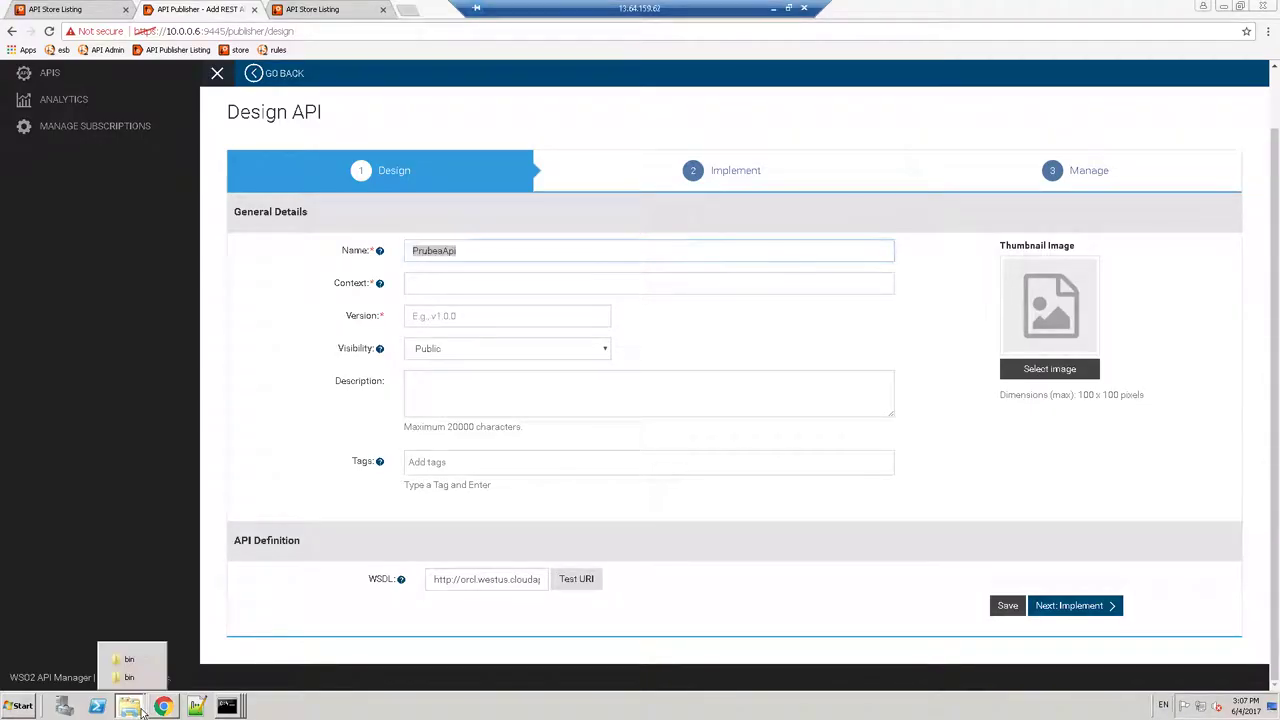
pyautogui.click(129, 677)
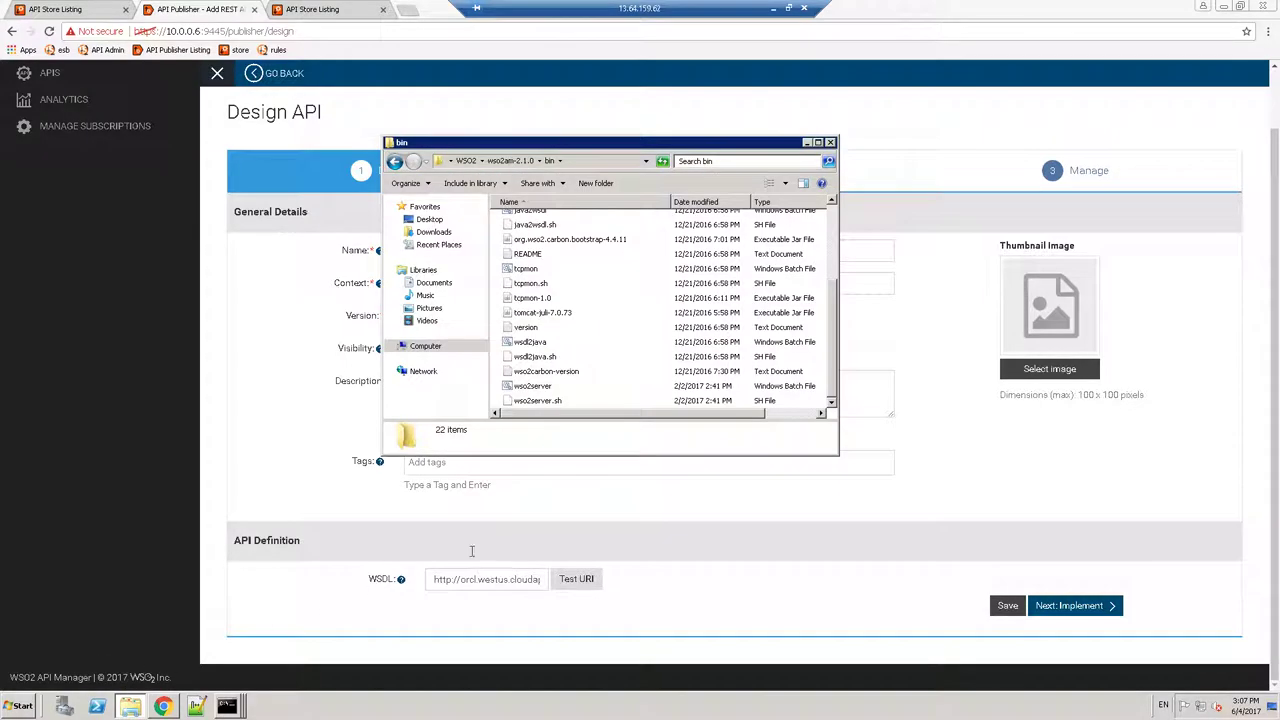
pyautogui.click(596, 163)
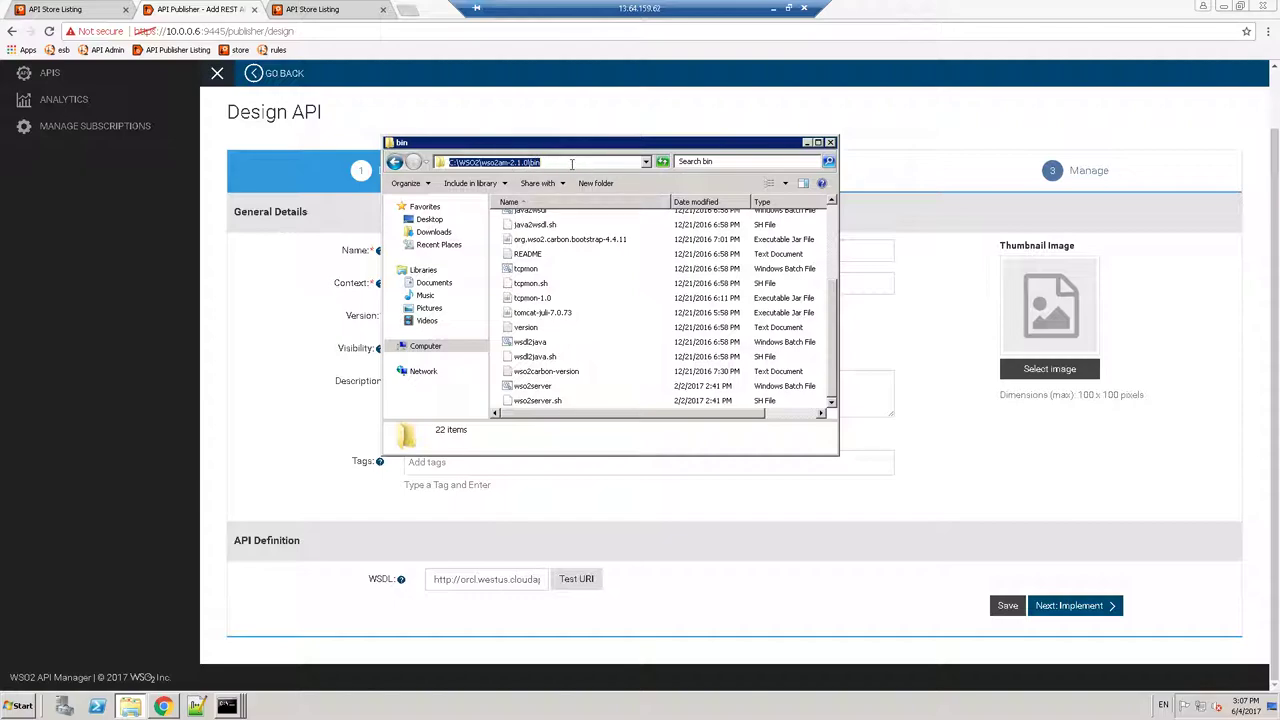
pyautogui.click(546, 388)
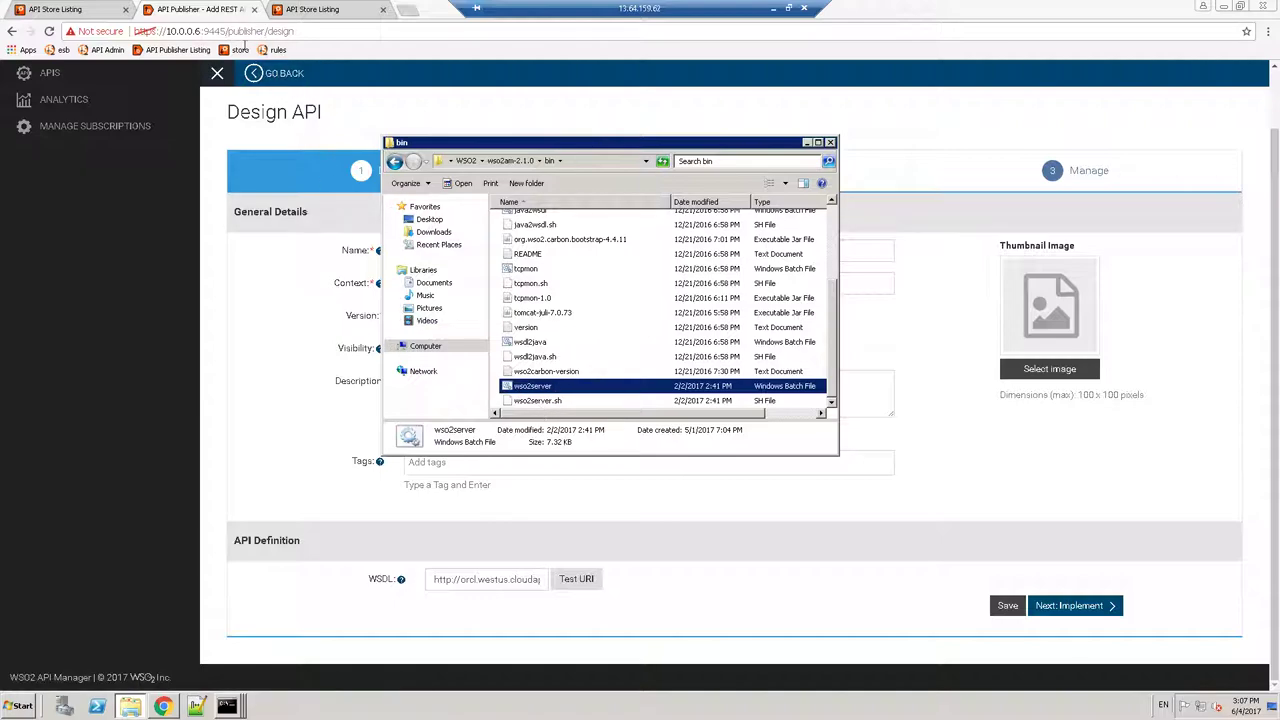
# Step: Return to the remote browser, load the API Publisher listing and view the API Store listing
pyautogui.click(116, 272)
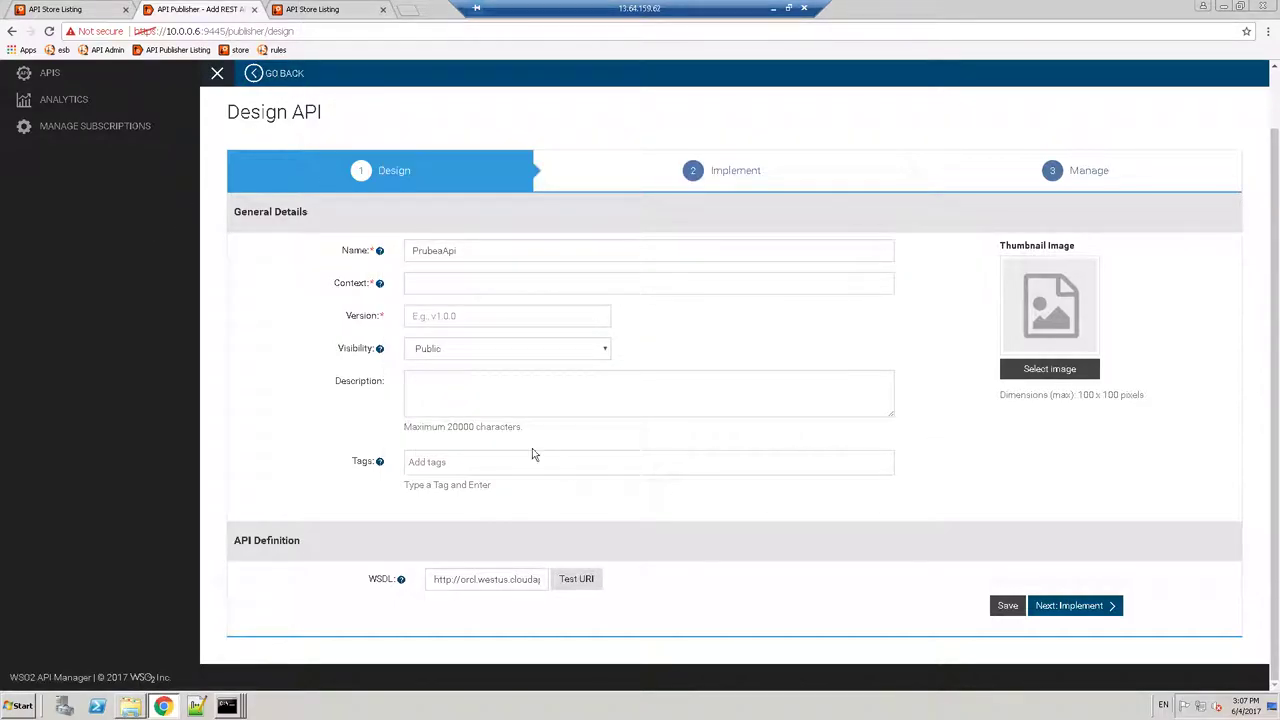
pyautogui.click(175, 50)
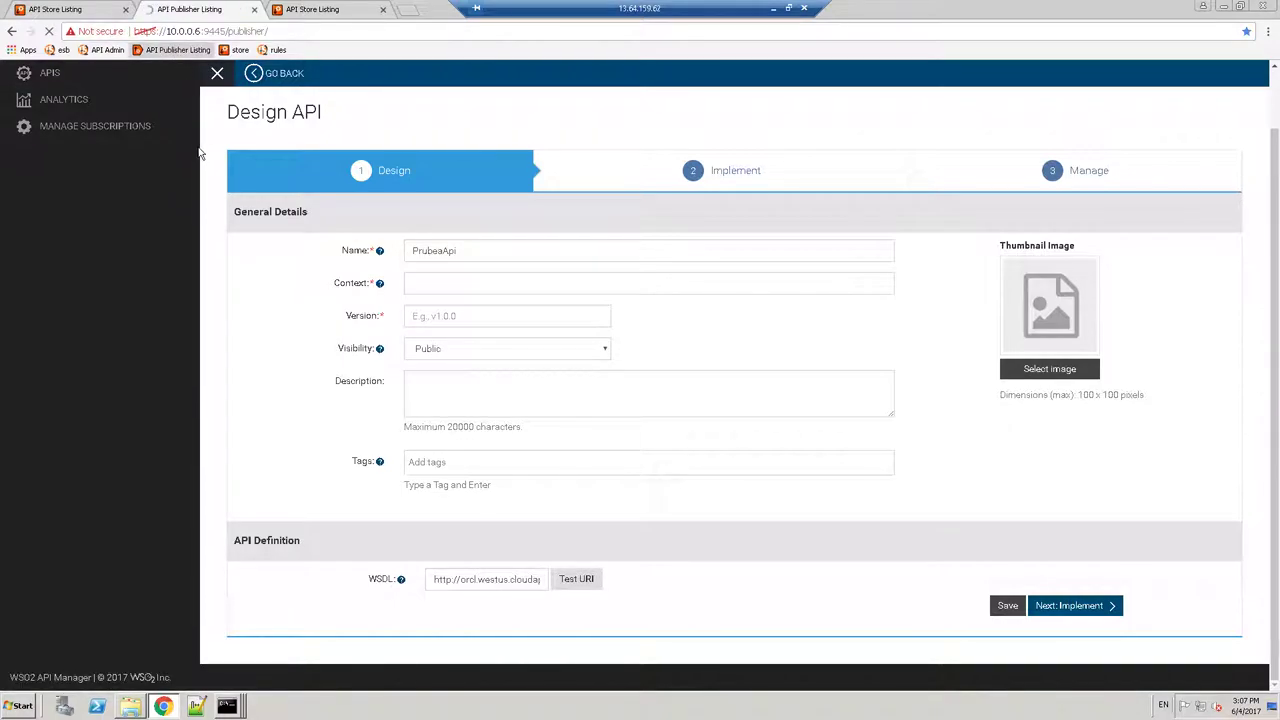
pyautogui.click(312, 12)
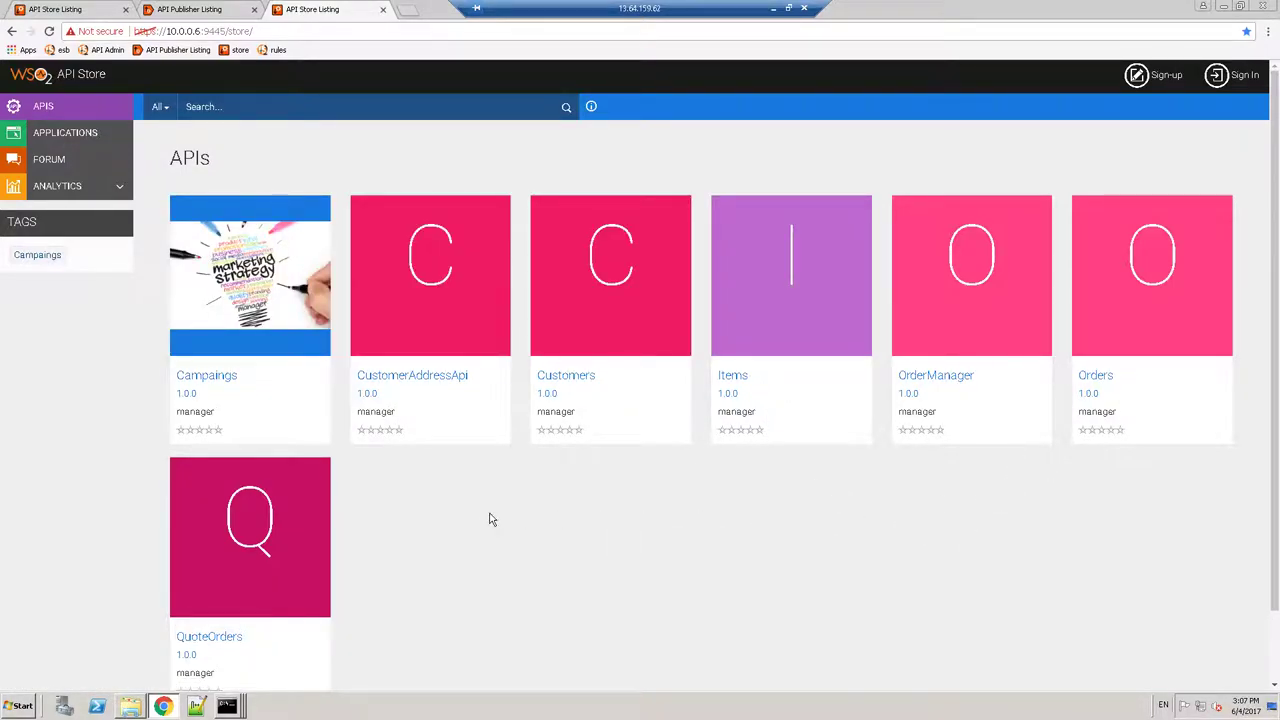
# Step: Copy the ordersService WSDL address from the local browser and return to the esb remote desktop
pyautogui.click(776, 10)
pyautogui.click(239, 9)
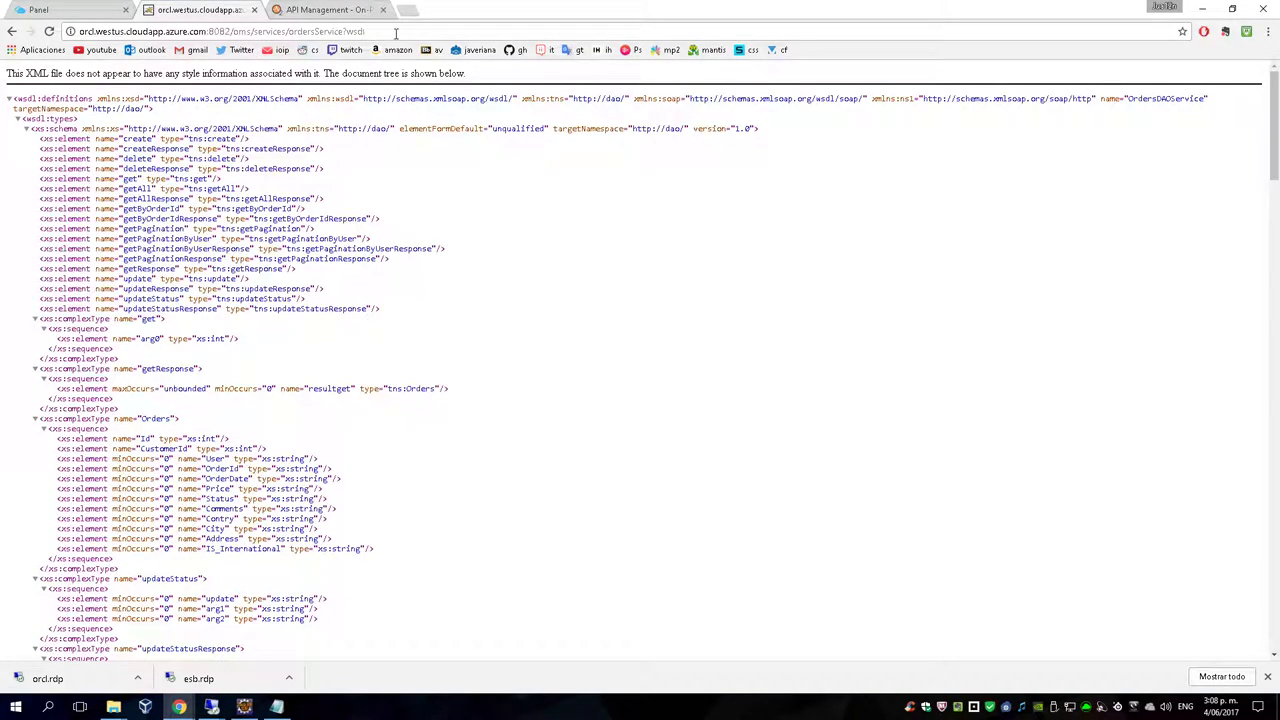
pyautogui.click(434, 32)
pyautogui.hotkey('ctrl', 'c')
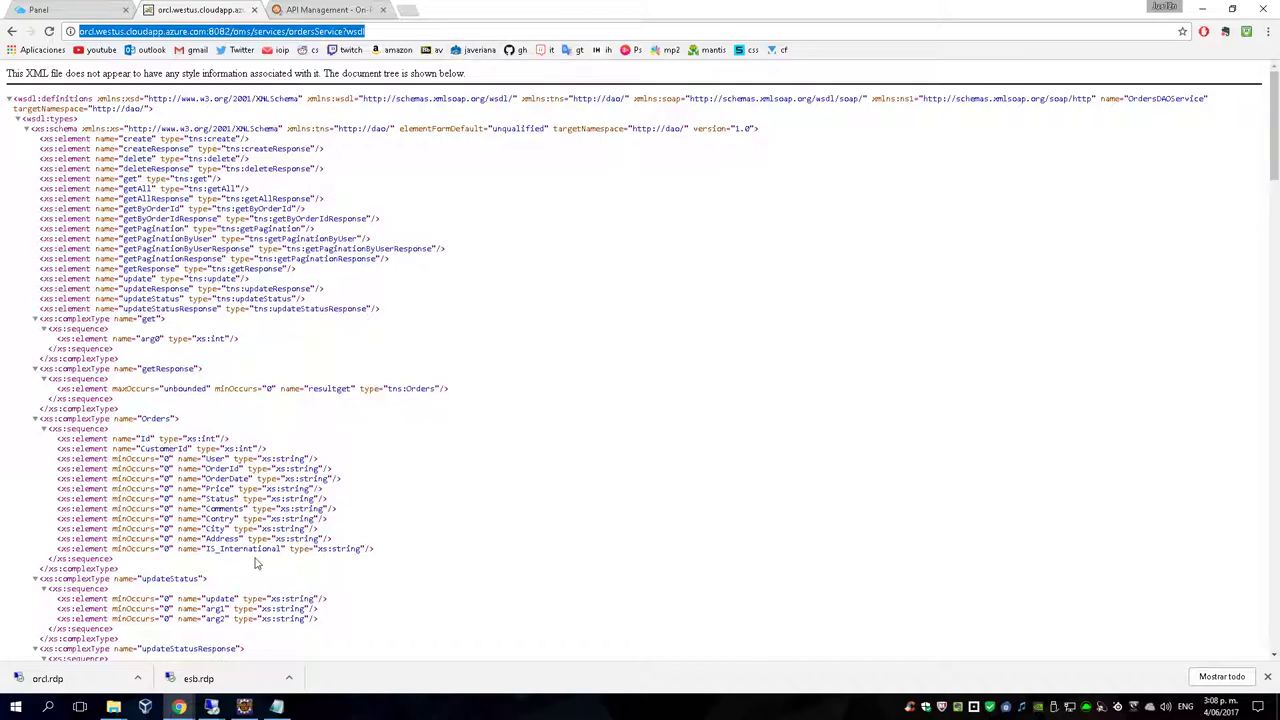
pyautogui.moveTo(211, 707)
pyautogui.click(167, 650)
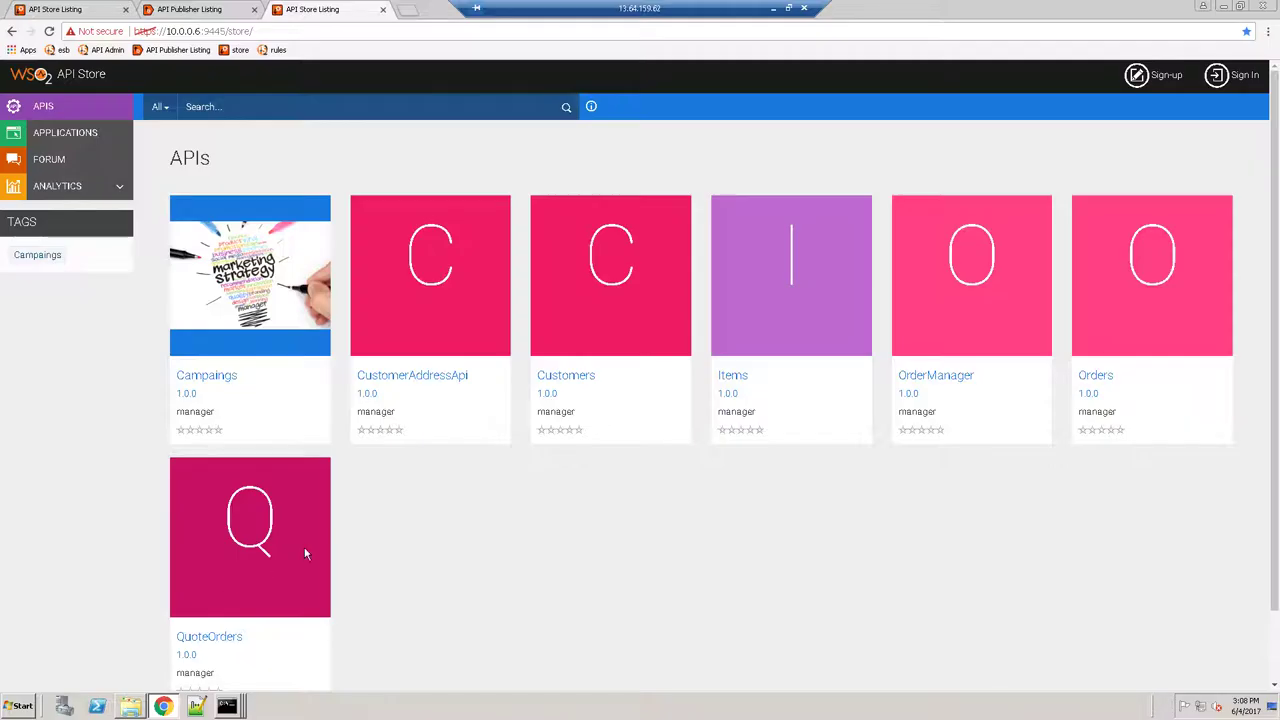
pyautogui.click(215, 10)
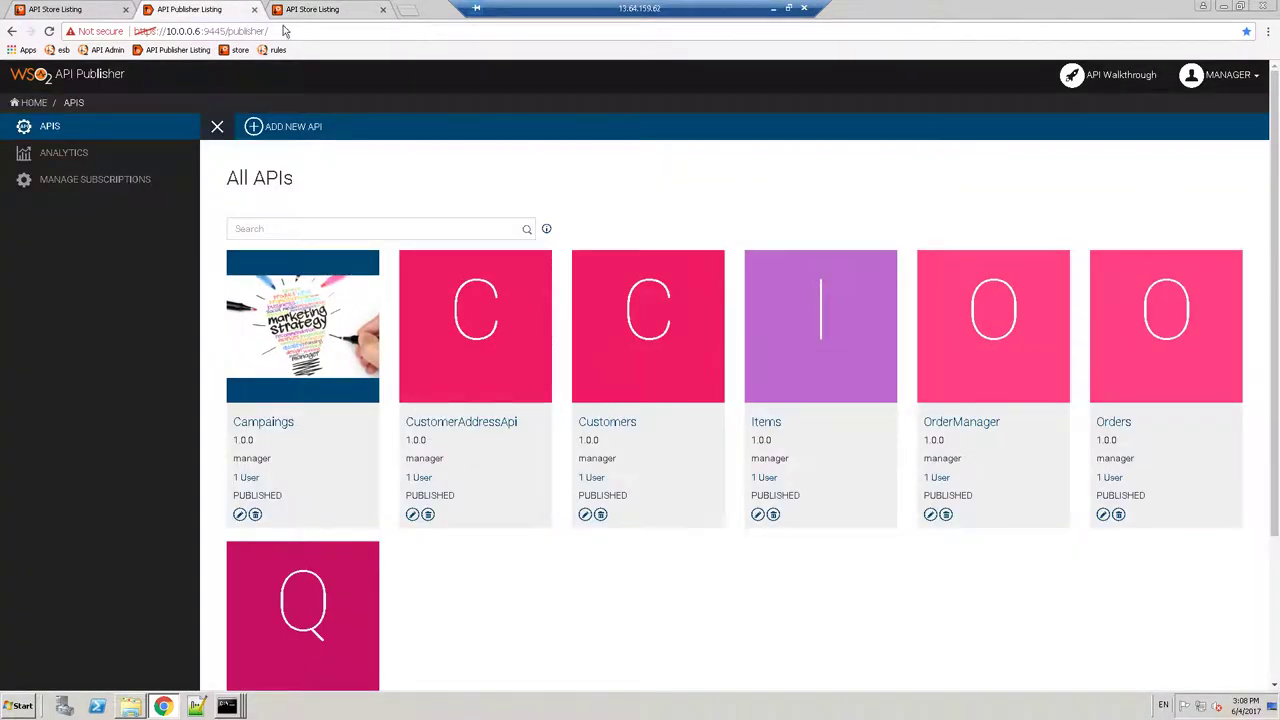
pyautogui.click(258, 132)
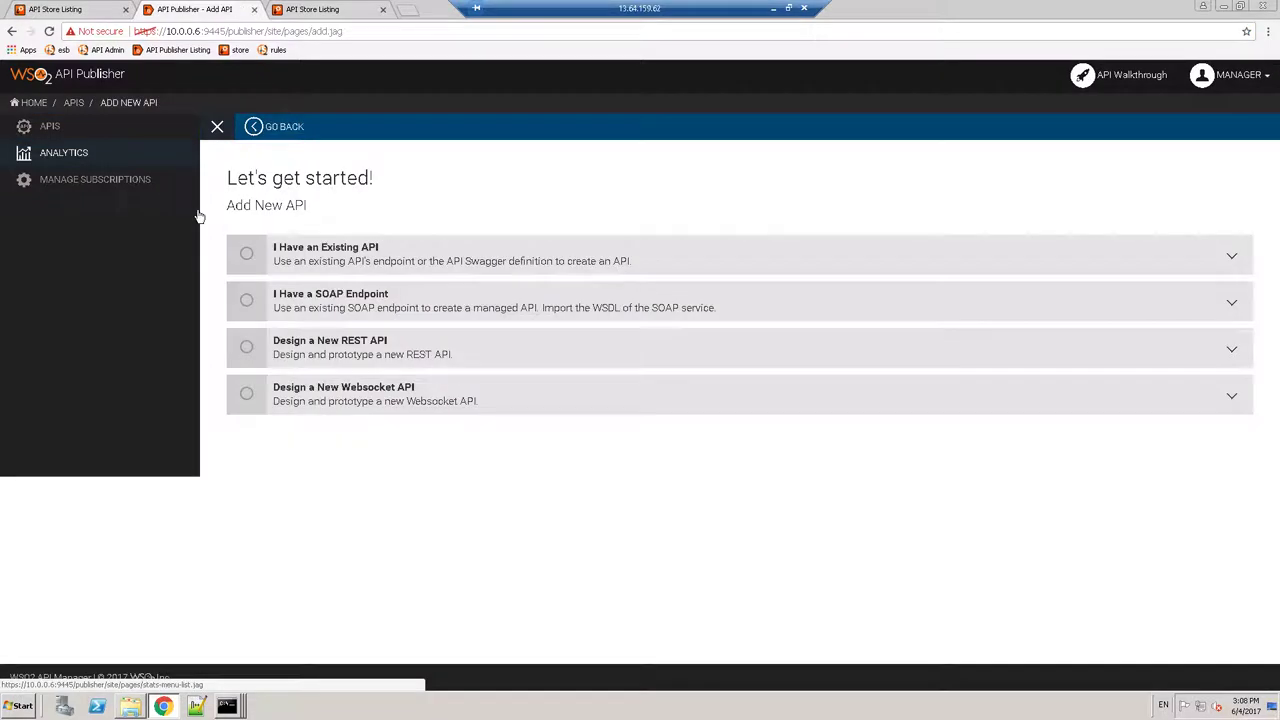
pyautogui.click(247, 302)
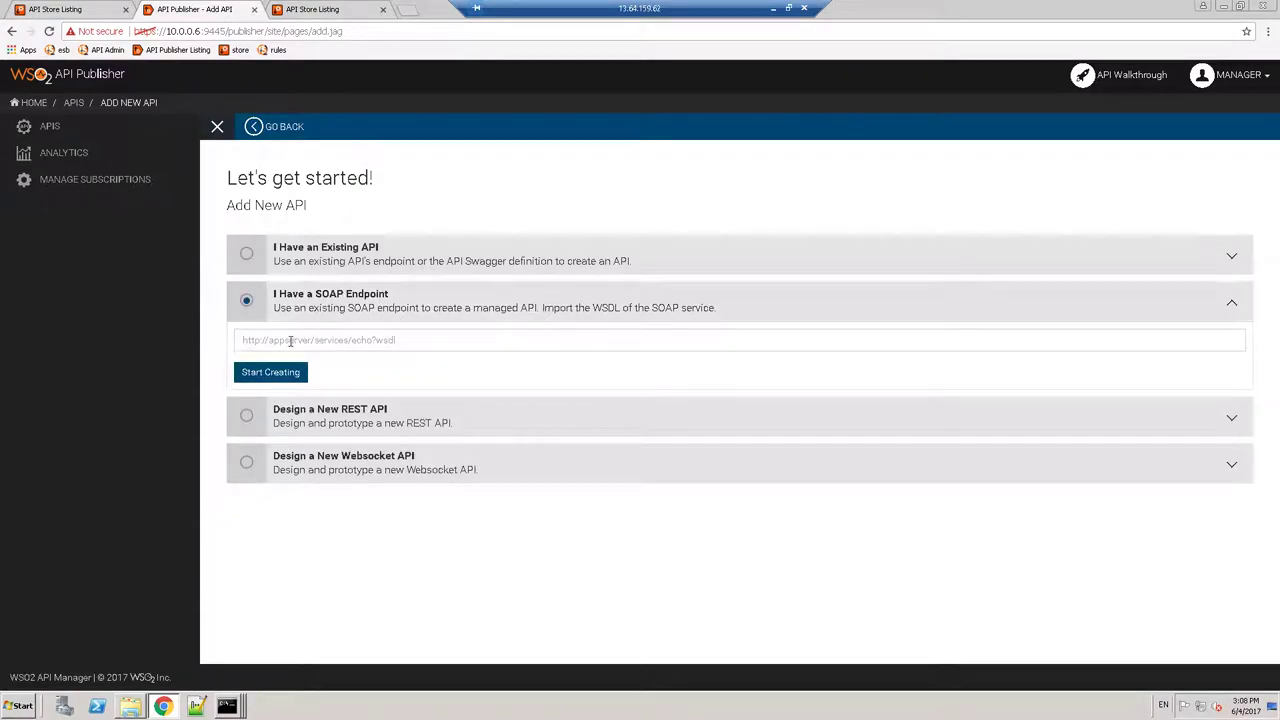
pyautogui.hotkey('ctrl', 'v')
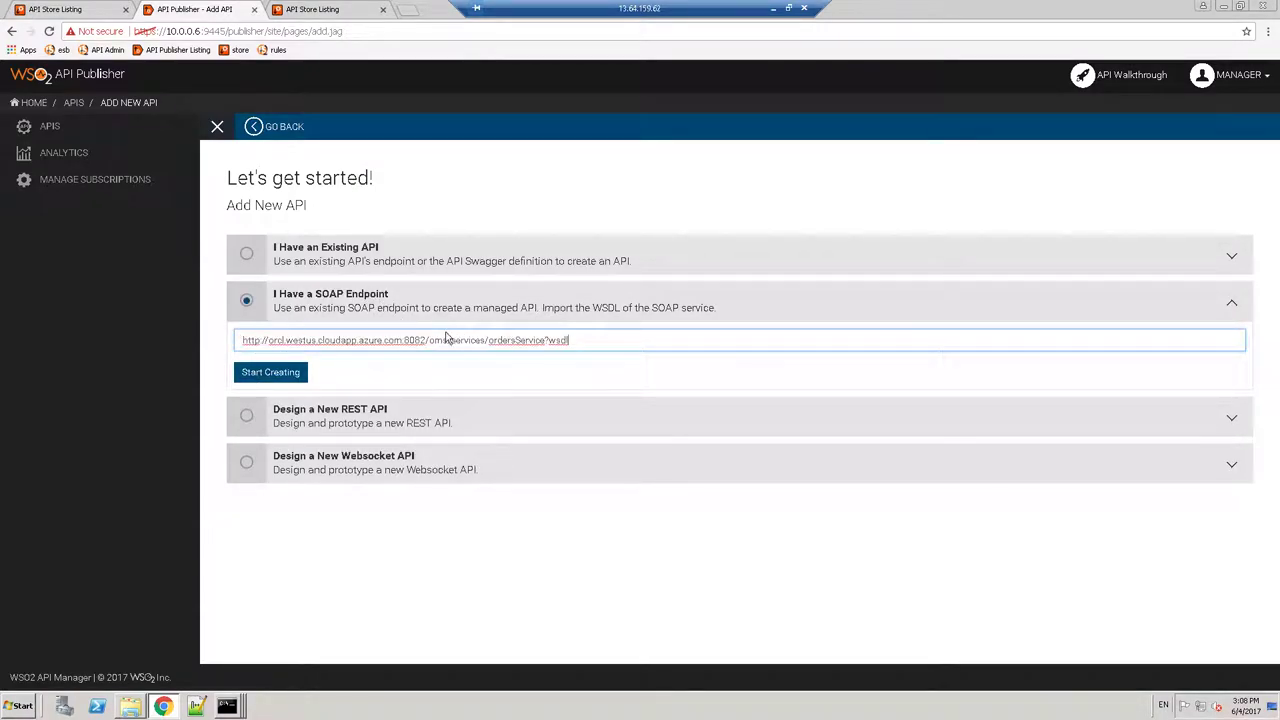
pyautogui.click(268, 373)
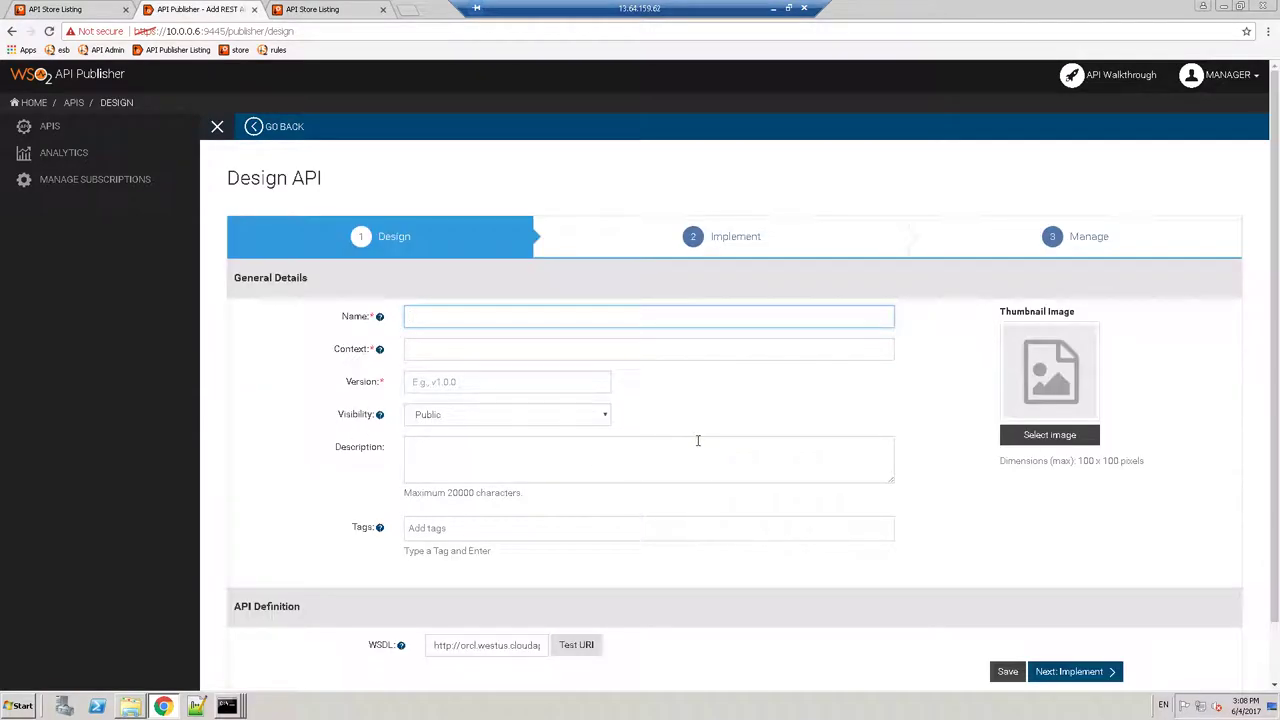
# Step: Enter the API's general details: name OrdenesAPI, context /OrdenesApi and version 1.0.0
pyautogui.scroll(-1, 698, 440)
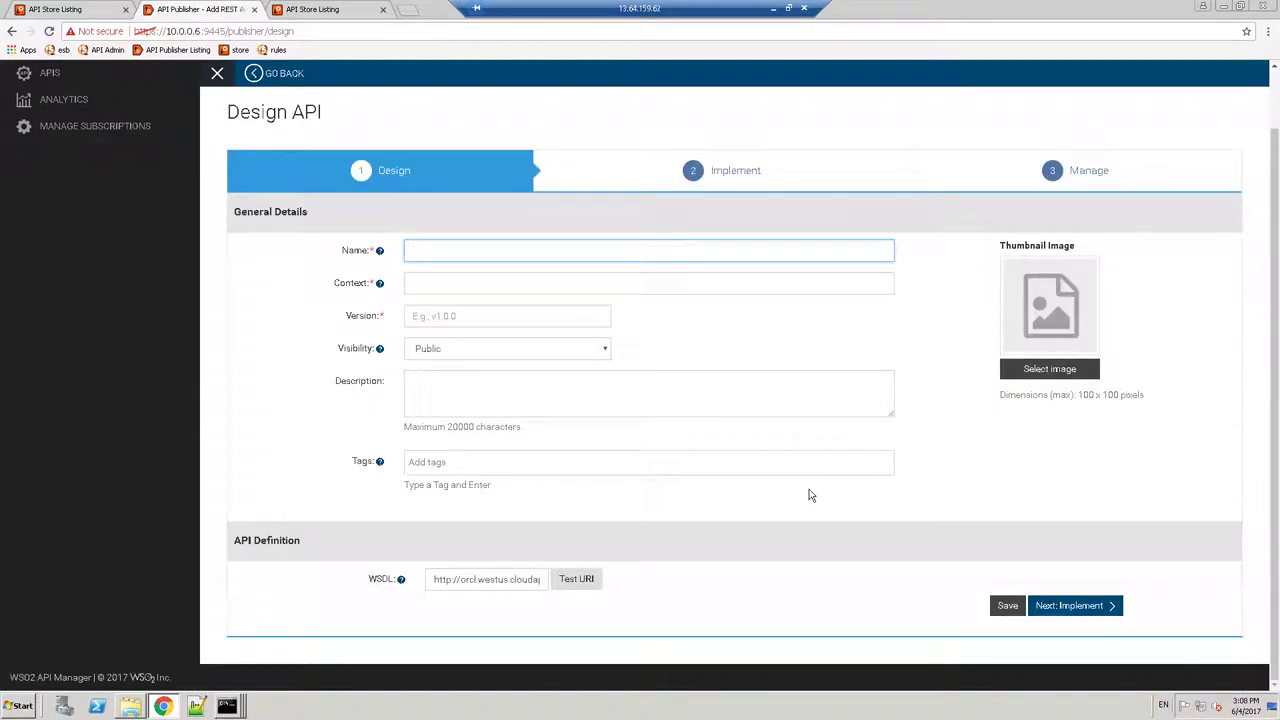
pyautogui.scroll(1, 813, 502)
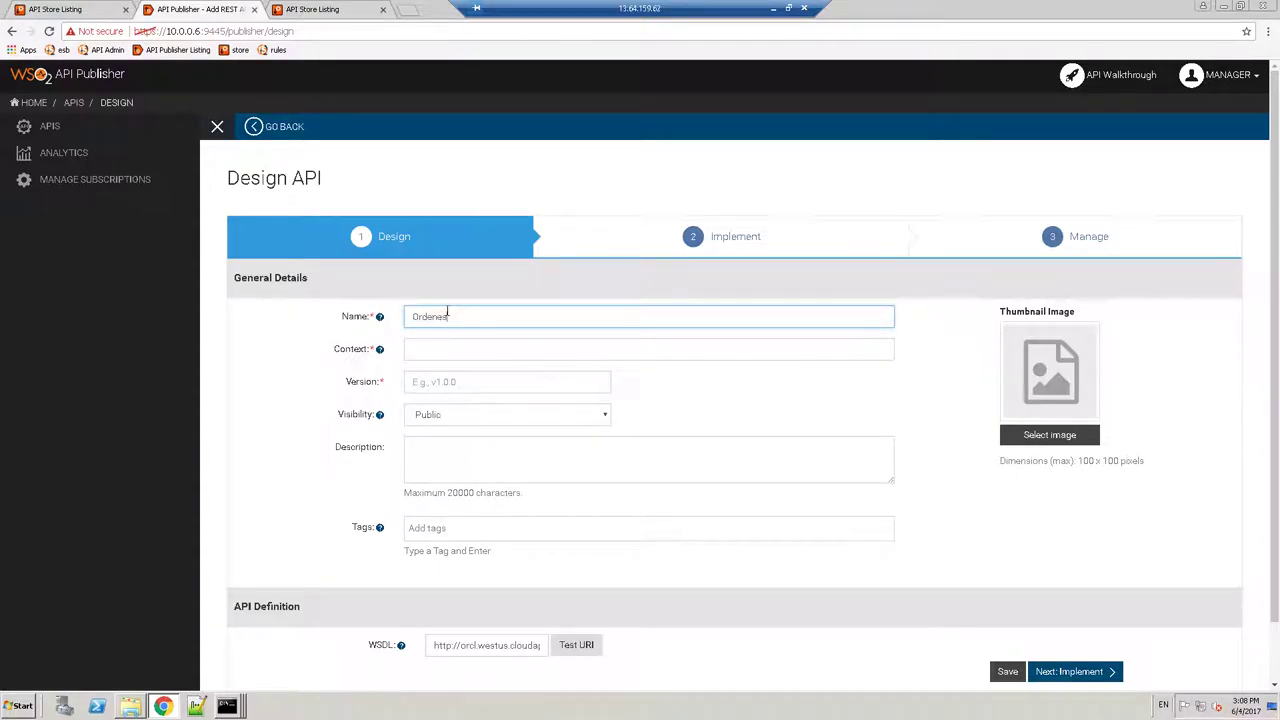
pyautogui.click(436, 347)
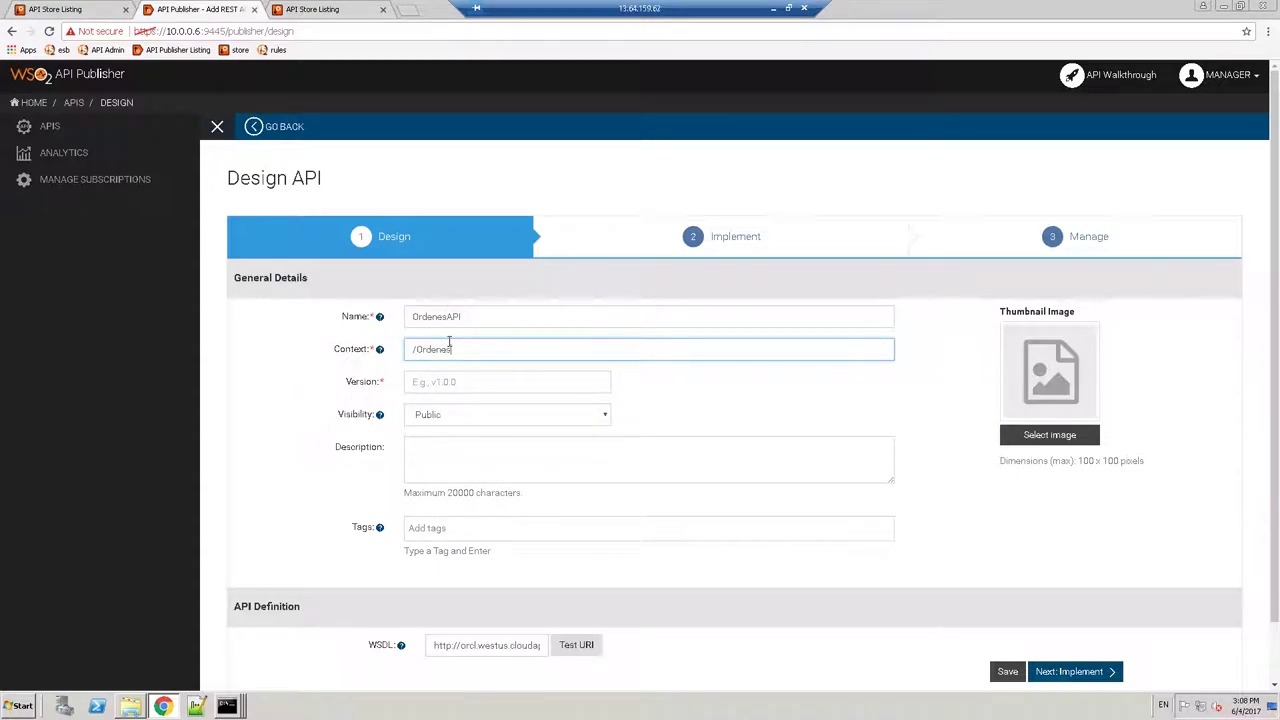
pyautogui.click(430, 384)
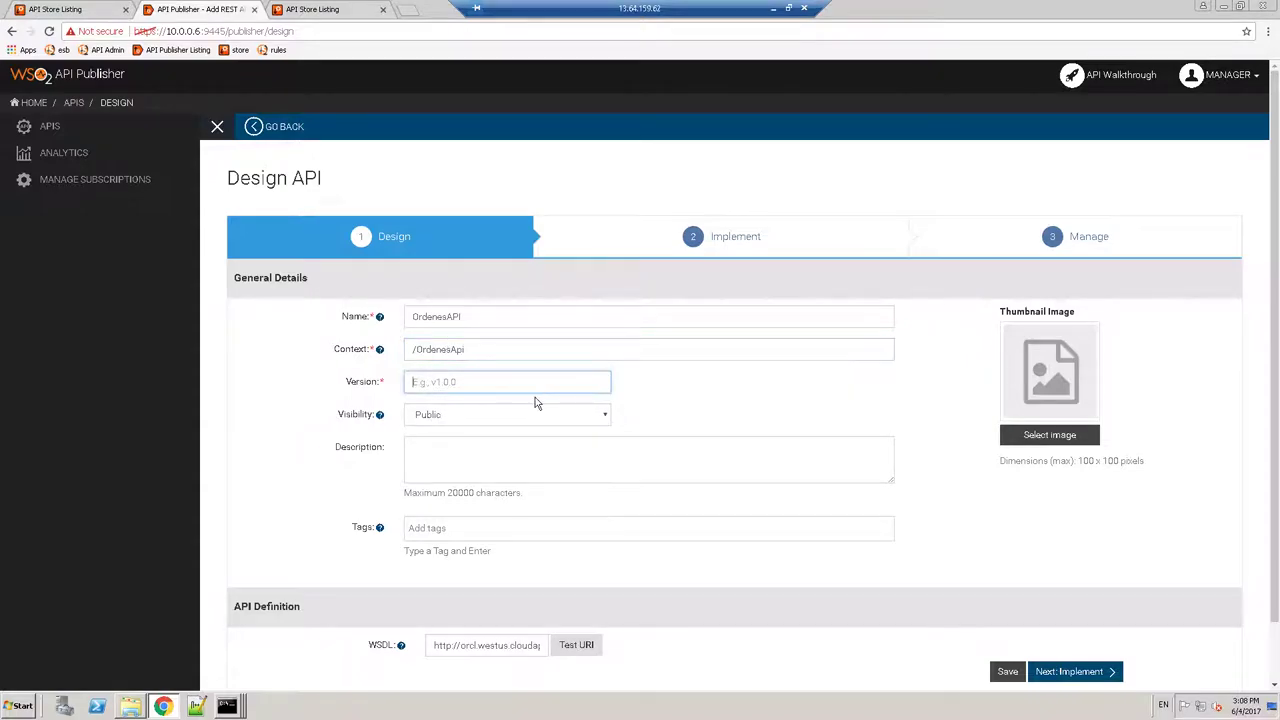
pyautogui.write('1.0.0')
# Step: Keep the API's visibility Public and paste the ordersService WSDL address as its description
pyautogui.click(450, 418)
pyautogui.click(451, 446)
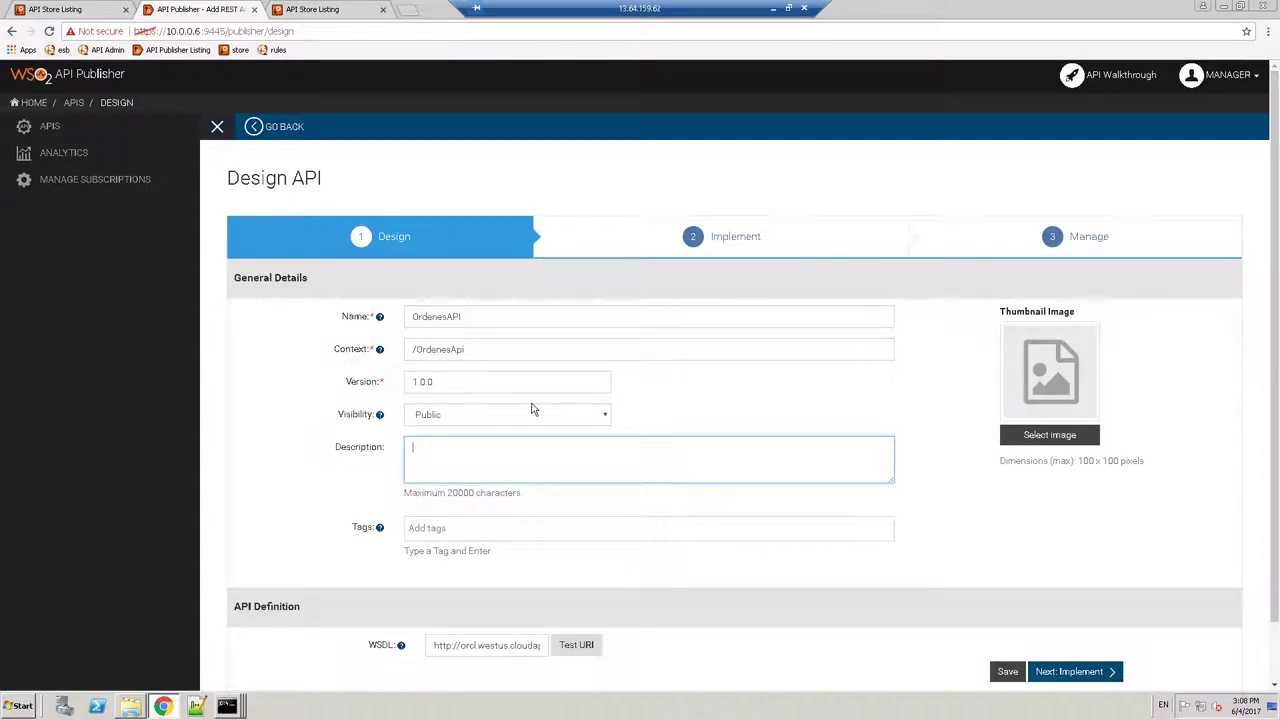
pyautogui.hotkey('ctrl', 'v')
pyautogui.click(434, 527)
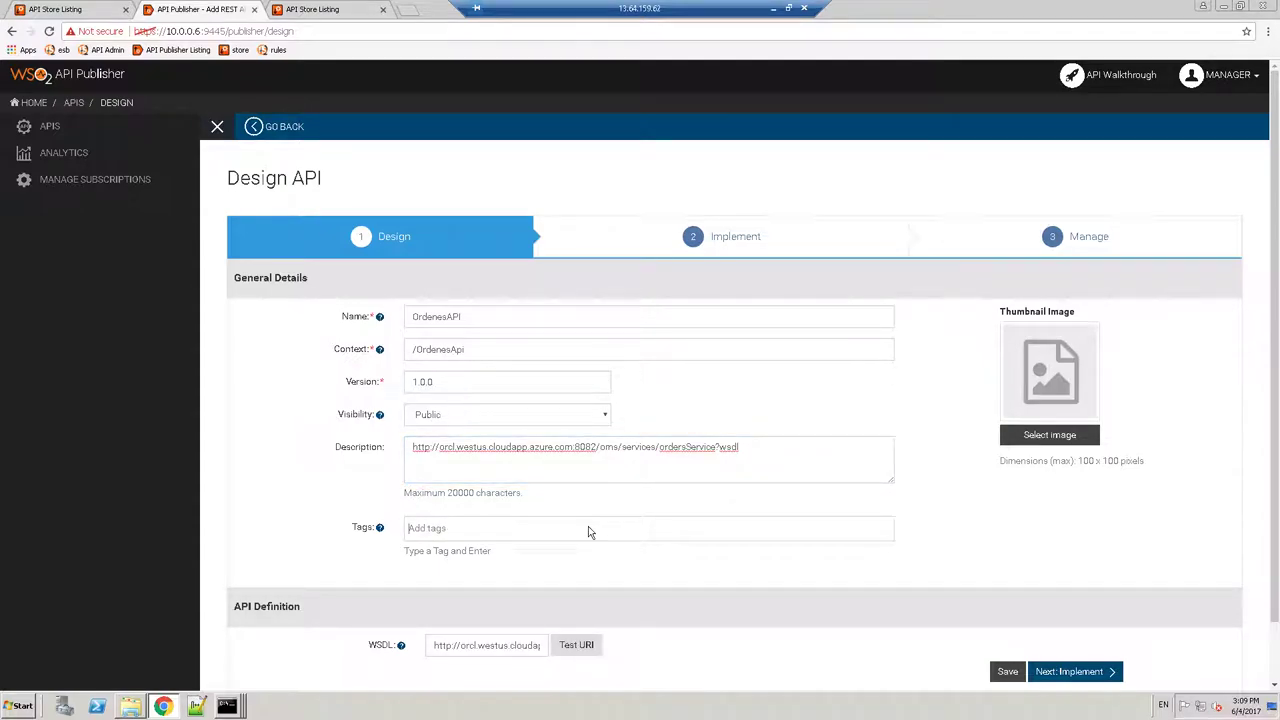
# Step: Test the WSDL URI in the API definition and proceed to the Implement stage
pyautogui.scroll(-1, 590, 528)
pyautogui.click(511, 578)
pyautogui.click(580, 580)
pyautogui.click(512, 583)
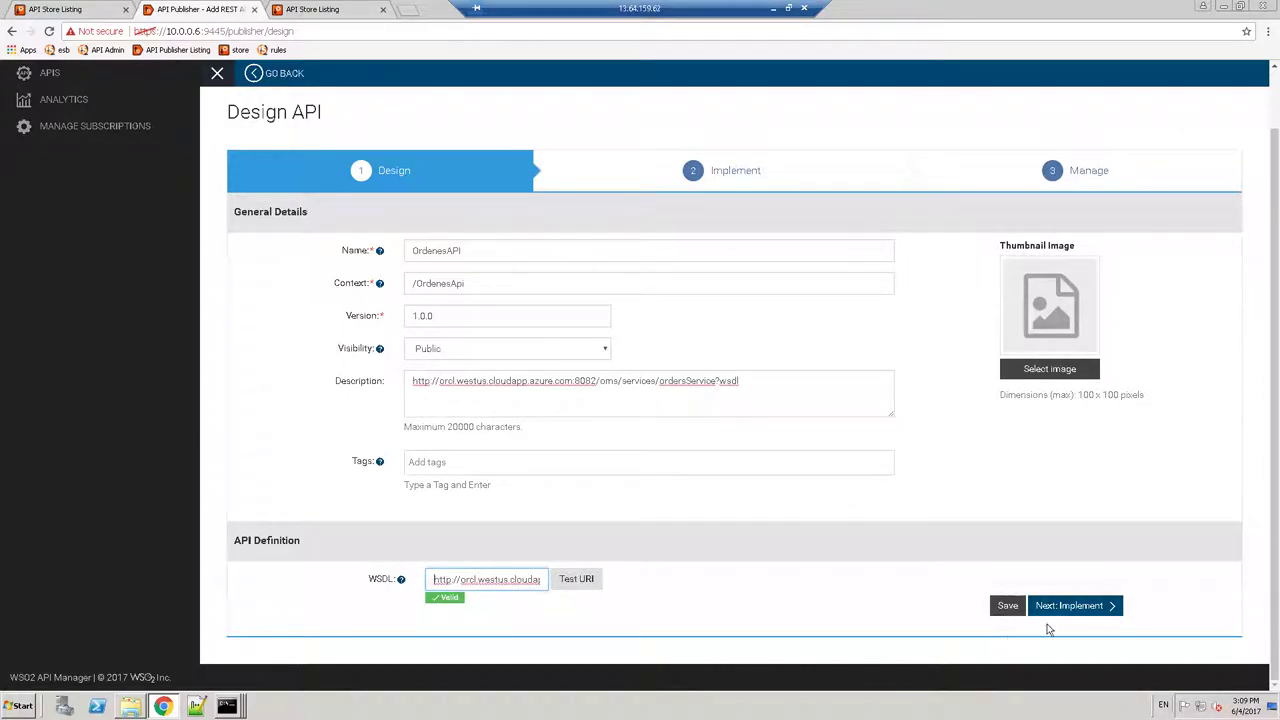
pyautogui.click(1098, 606)
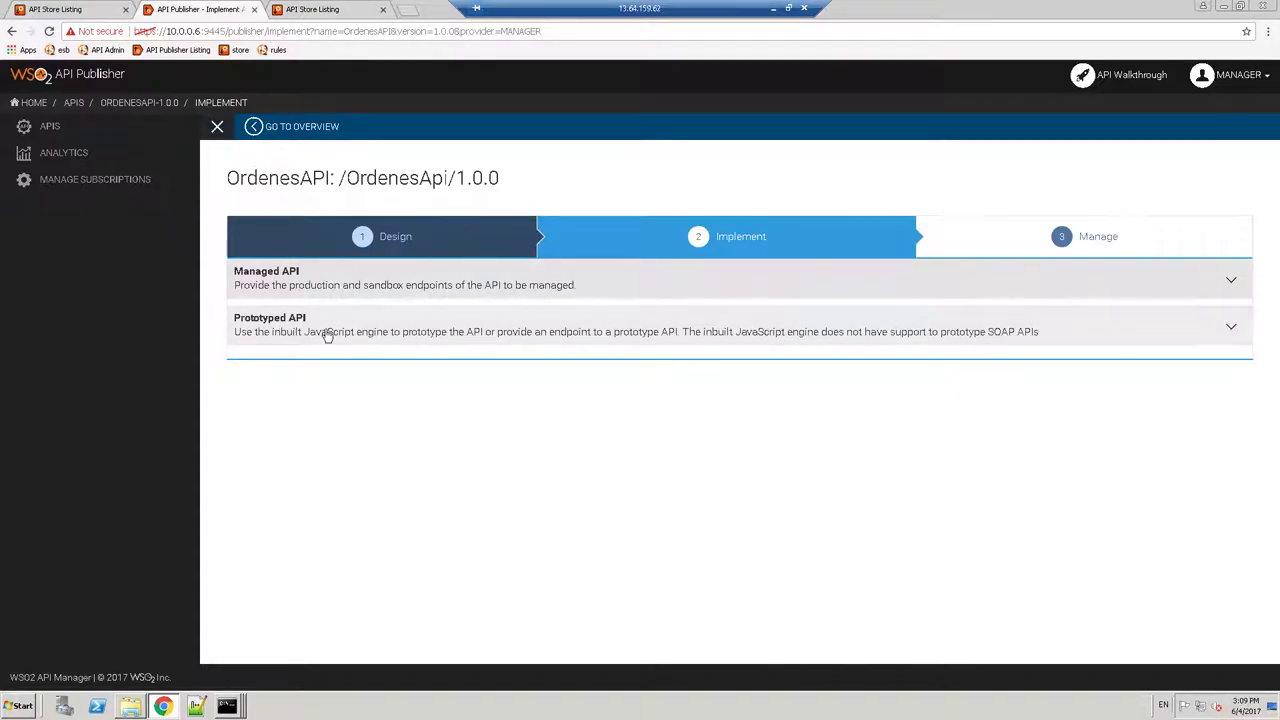
pyautogui.click(259, 279)
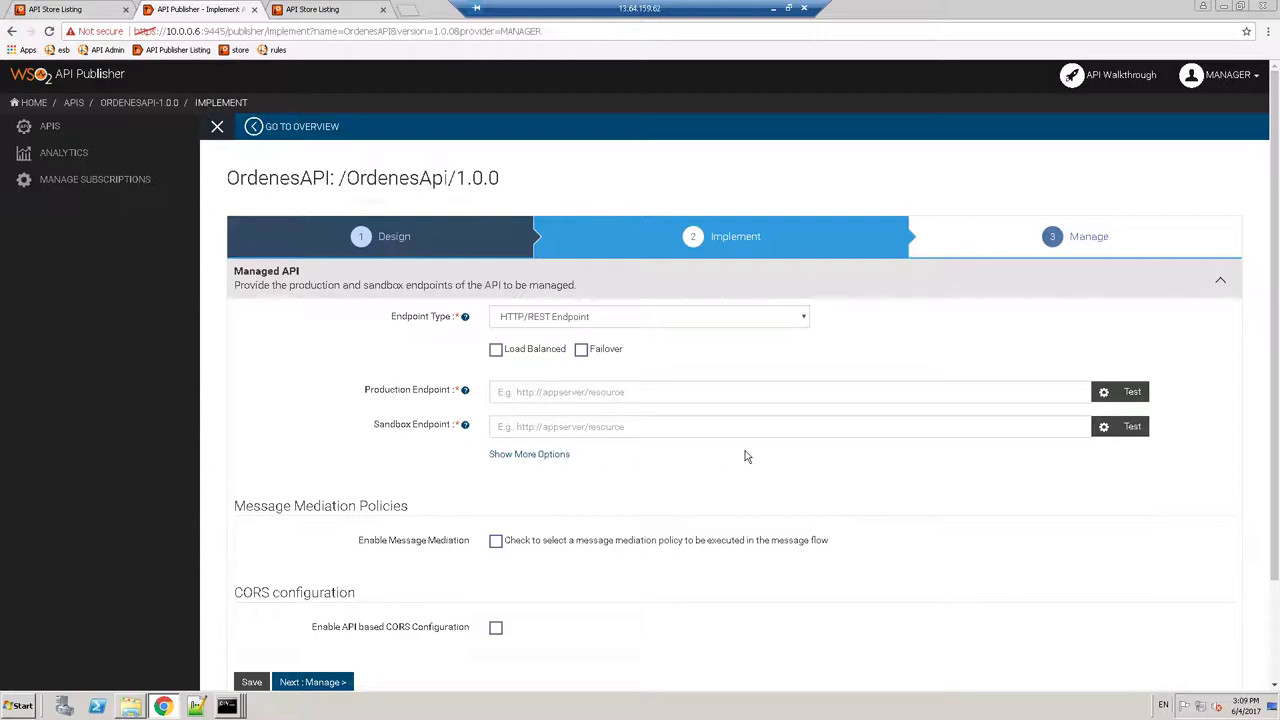
pyautogui.scroll(-2, 800, 465)
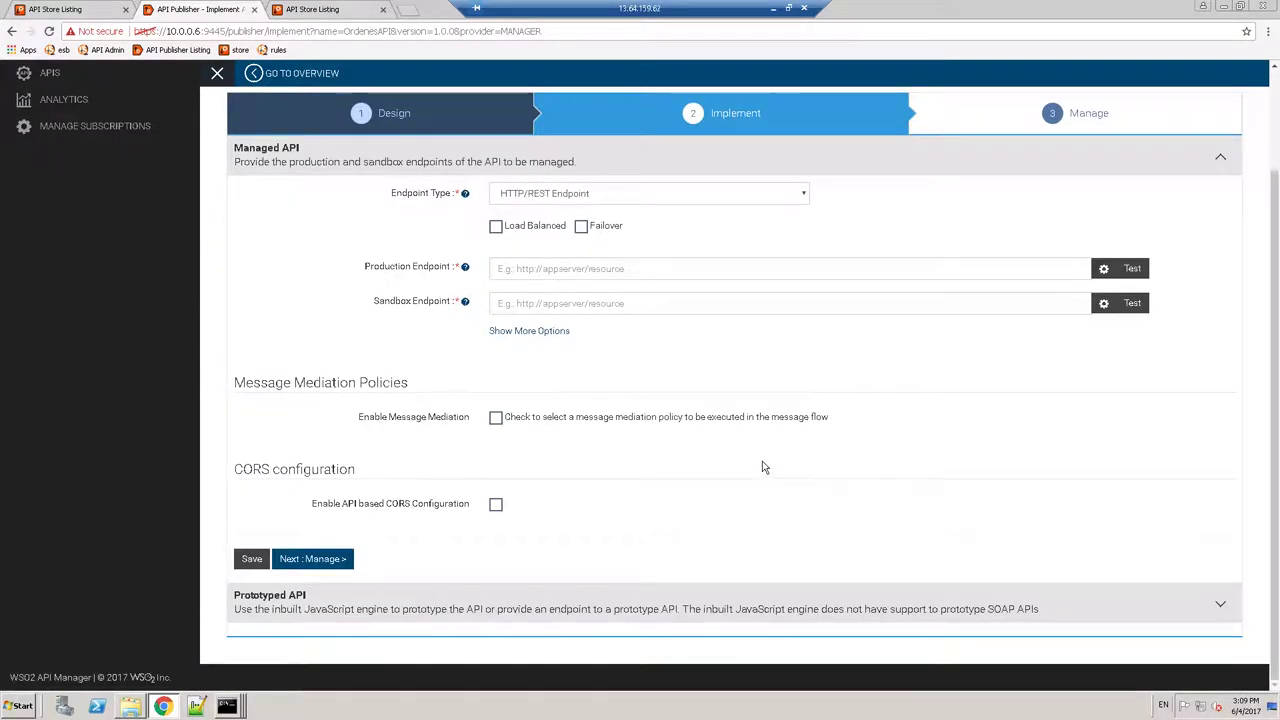
pyautogui.scroll(2, 765, 468)
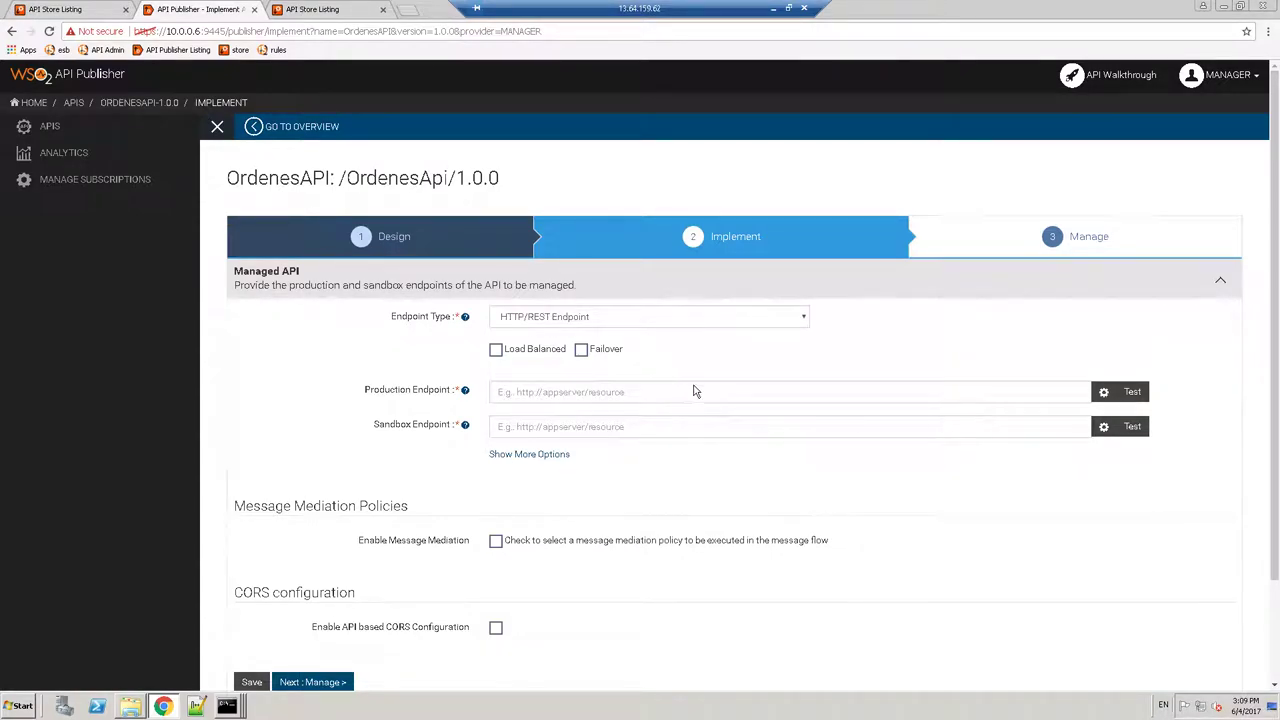
pyautogui.click(549, 392)
pyautogui.hotkey('ctrl', 'v')
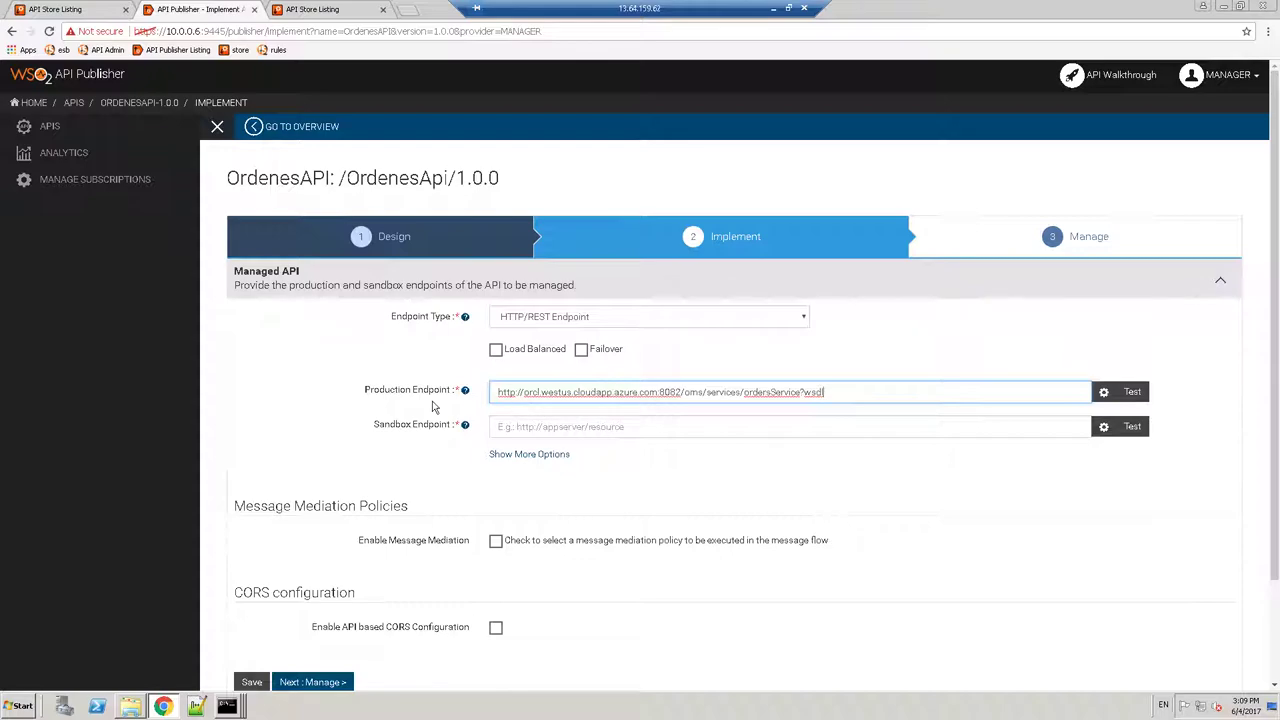
pyautogui.click(637, 430)
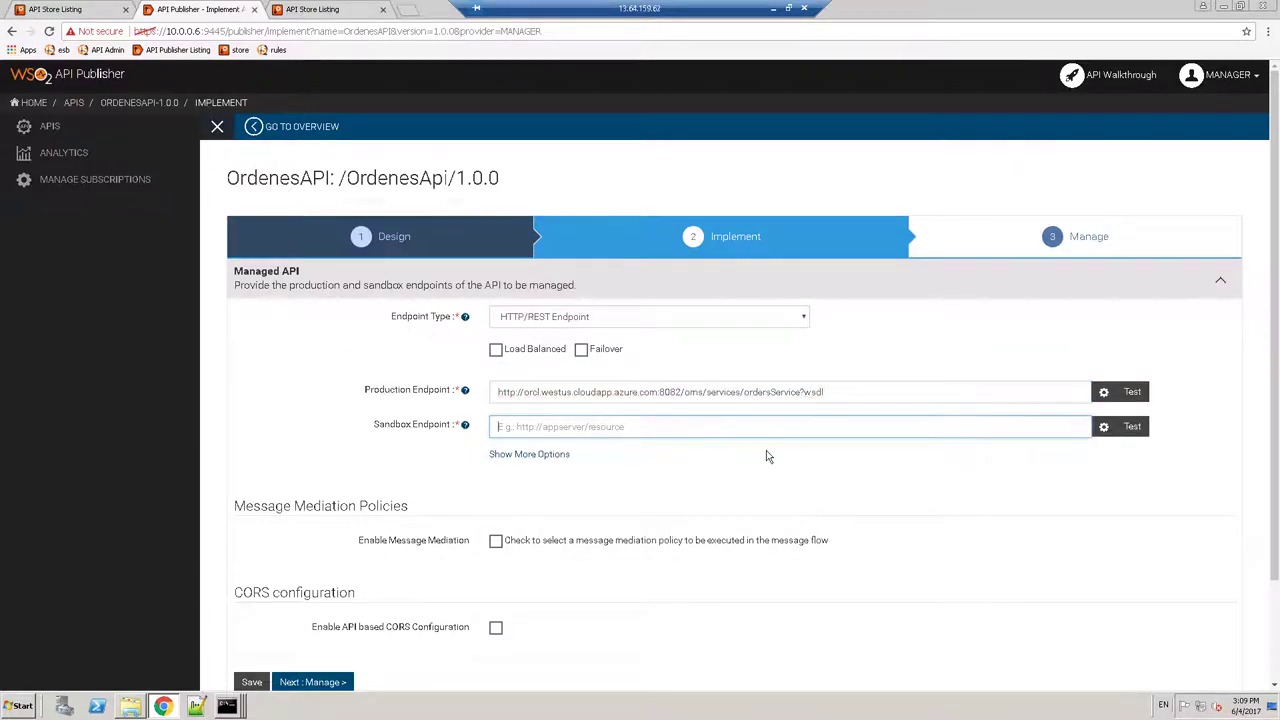
pyautogui.hotkey('ctrl', 'v')
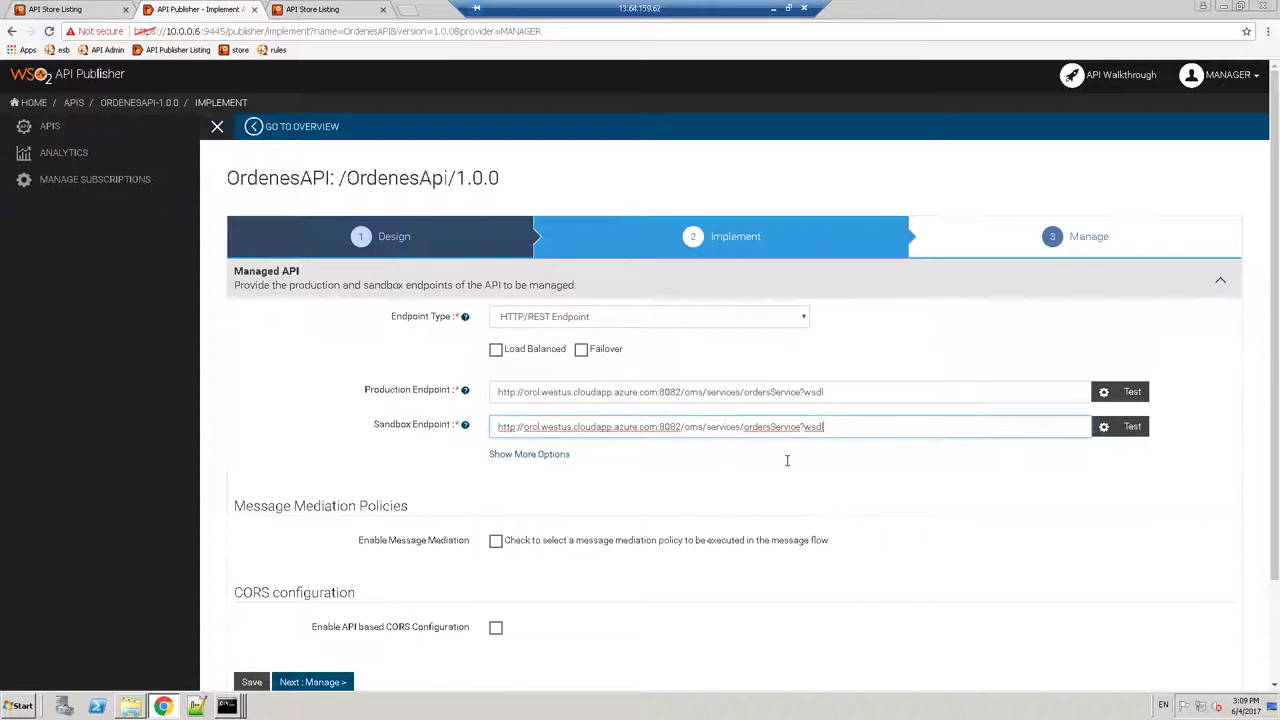
pyautogui.scroll(-2, 800, 462)
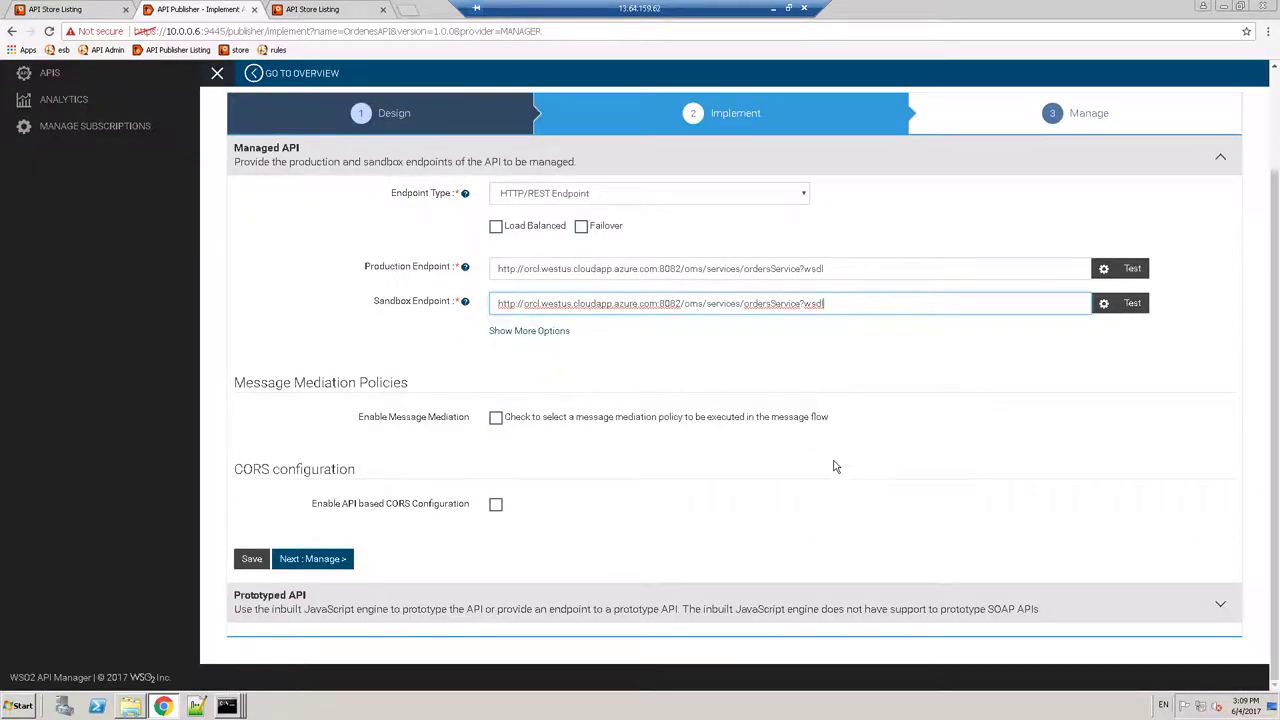
pyautogui.click(496, 418)
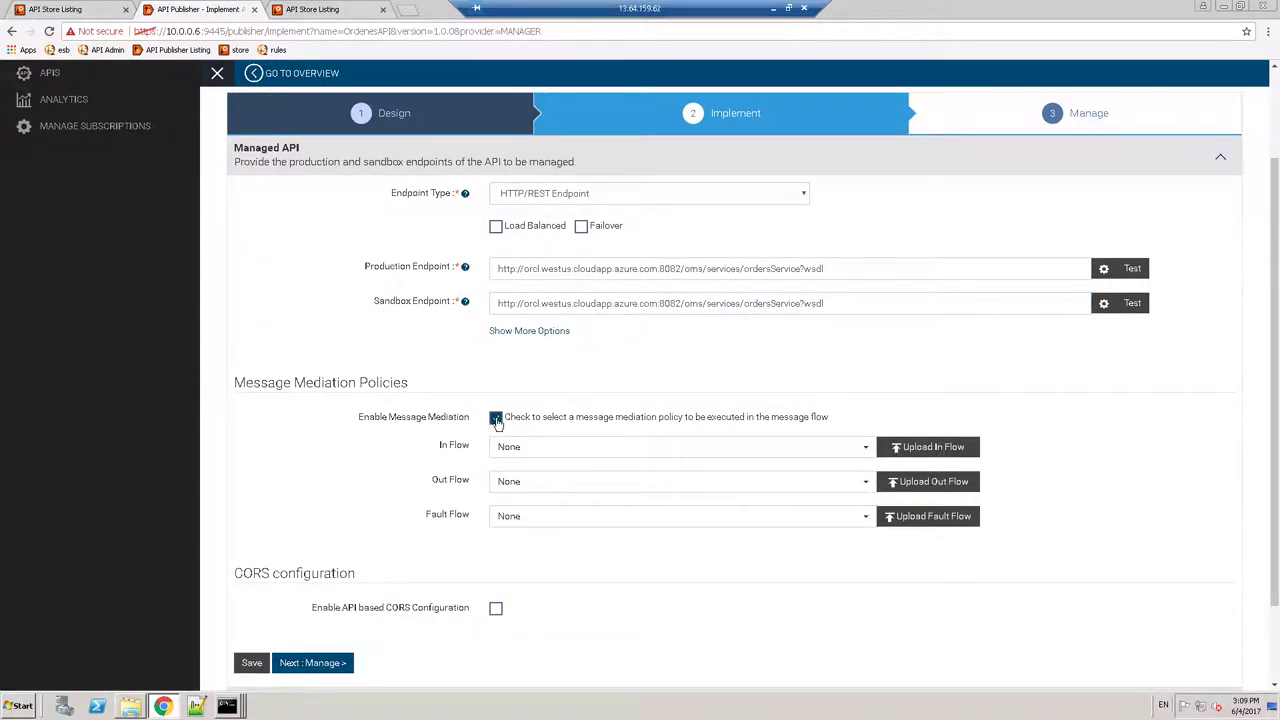
pyautogui.click(496, 419)
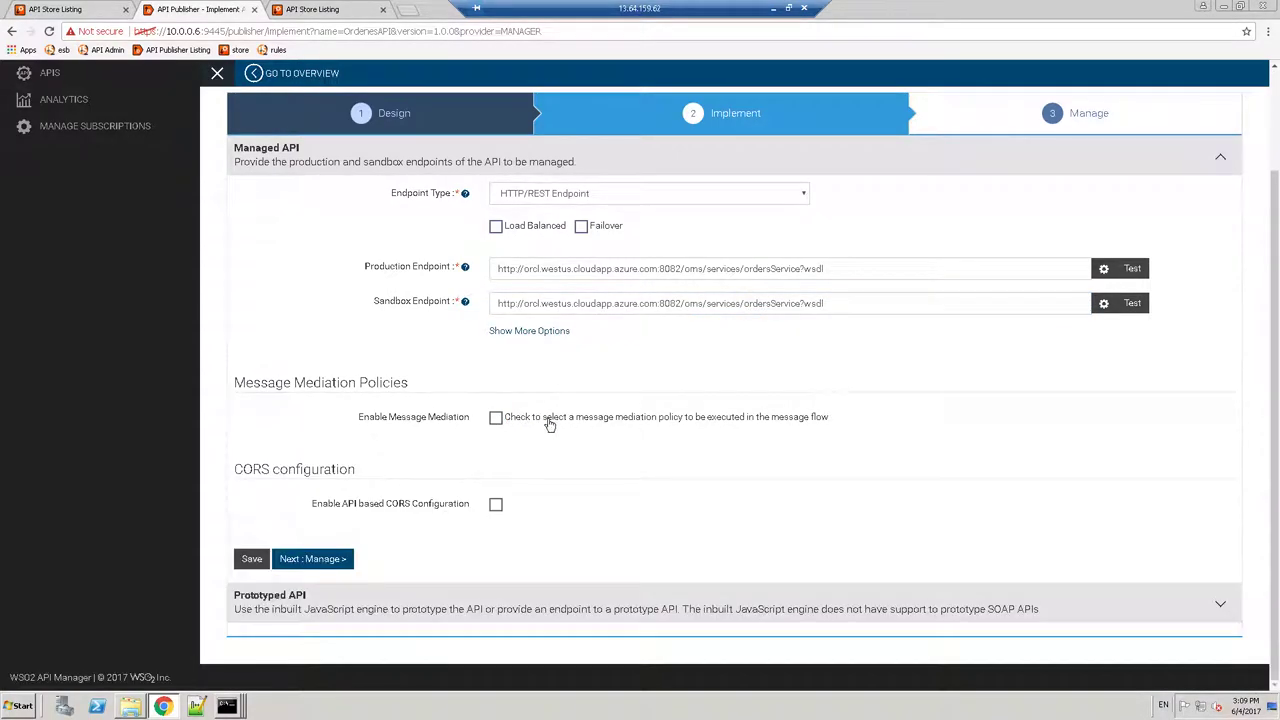
# Step: Enable the API-based CORS configuration and review its allowed origins, headers and methods
pyautogui.click(496, 505)
pyautogui.scroll(-2, 628, 497)
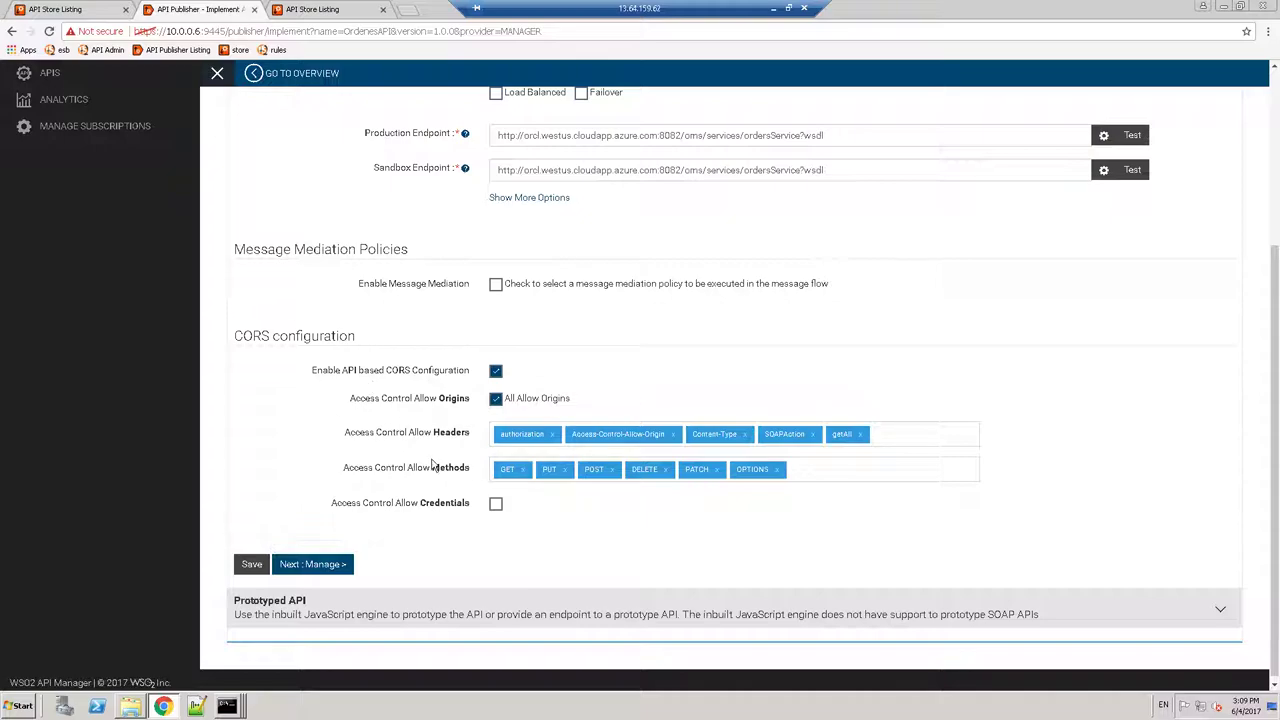
# Step: Allow credentials in the API's CORS configuration and proceed to the Manage stage
pyautogui.click(496, 506)
pyautogui.scroll(-1, 403, 525)
pyautogui.click(316, 560)
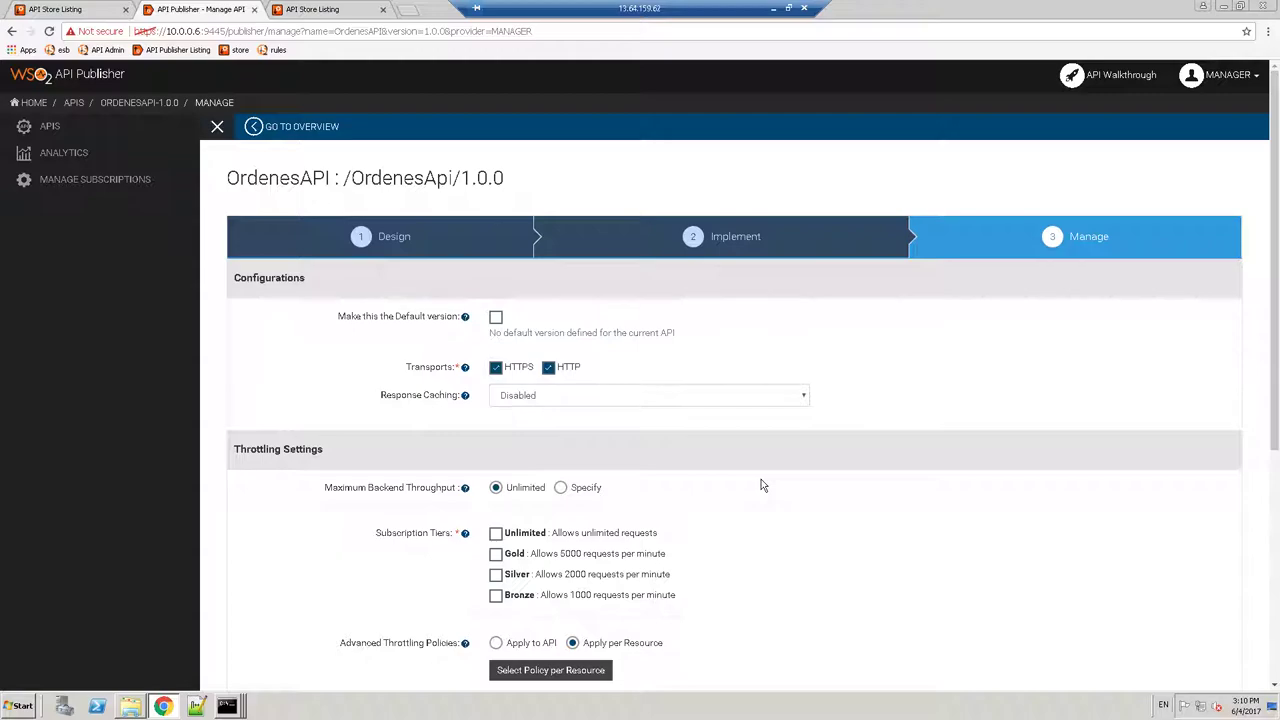
# Step: Keep response caching Disabled and make Unlimited the API's only subscription tier
pyautogui.scroll(-1, 762, 485)
pyautogui.scroll(1, 765, 484)
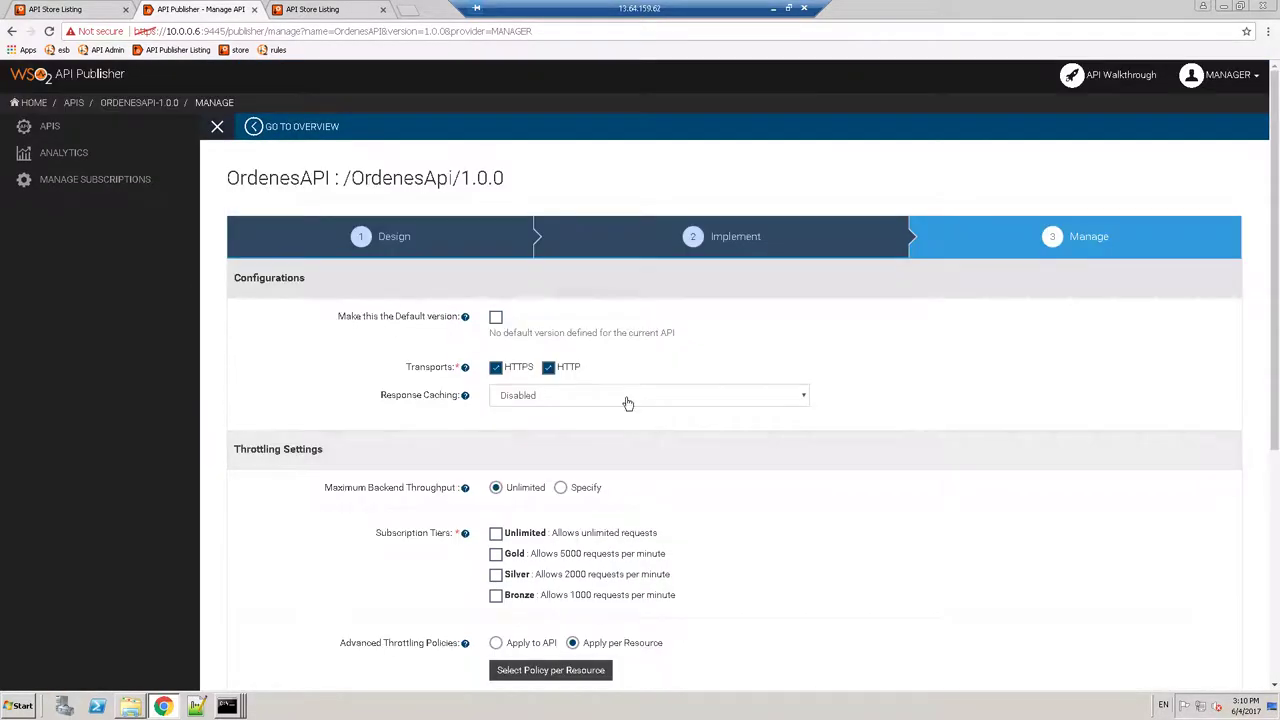
pyautogui.click(564, 396)
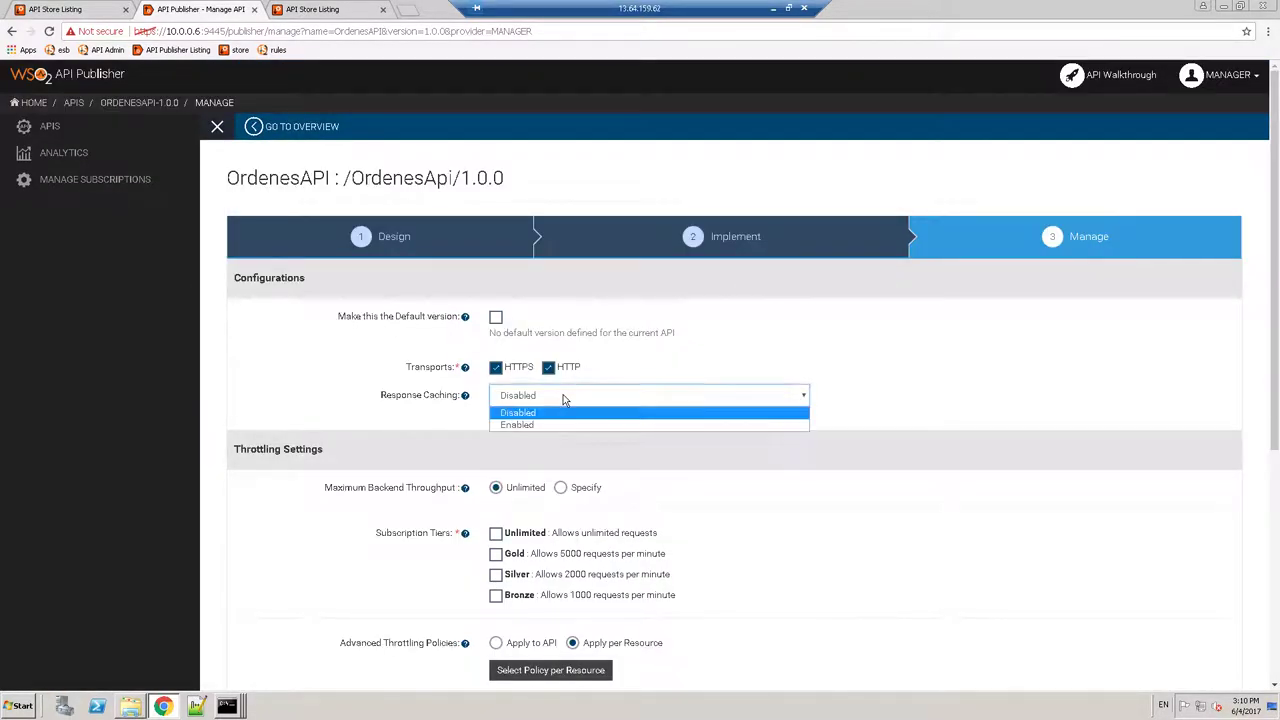
pyautogui.click(950, 428)
pyautogui.scroll(-2, 943, 450)
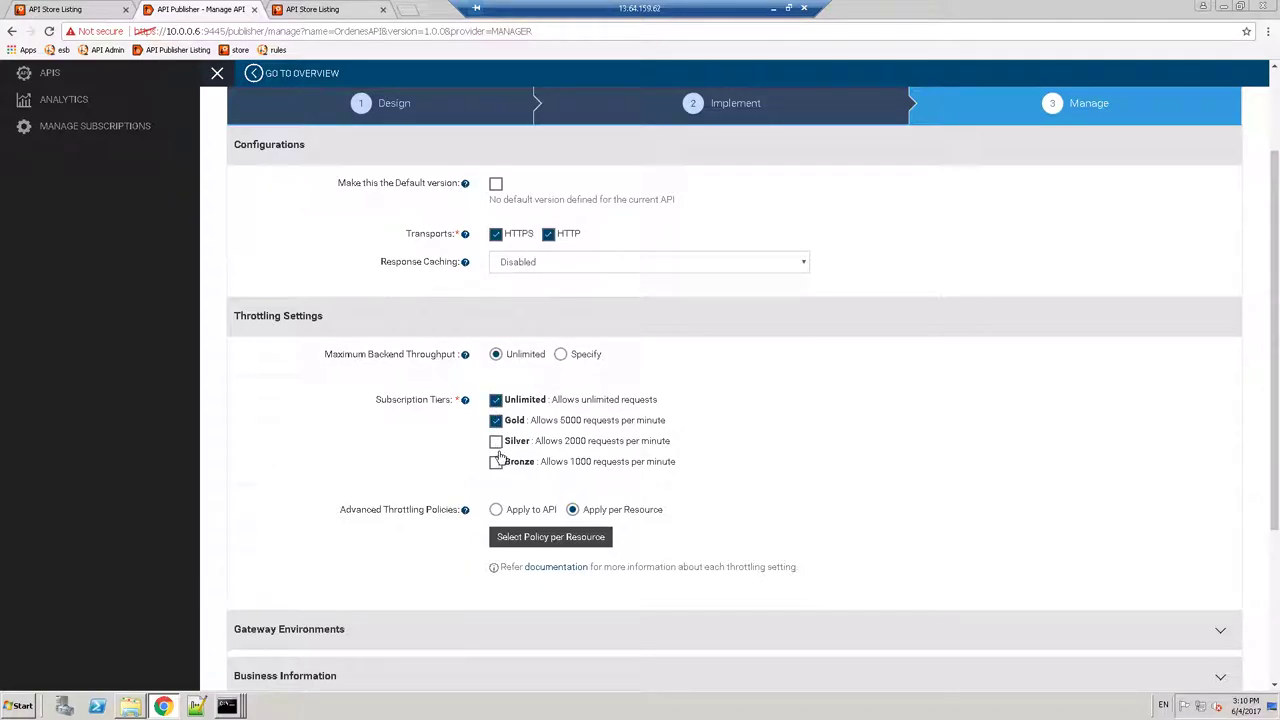
pyautogui.click(496, 421)
pyautogui.scroll(-2, 434, 461)
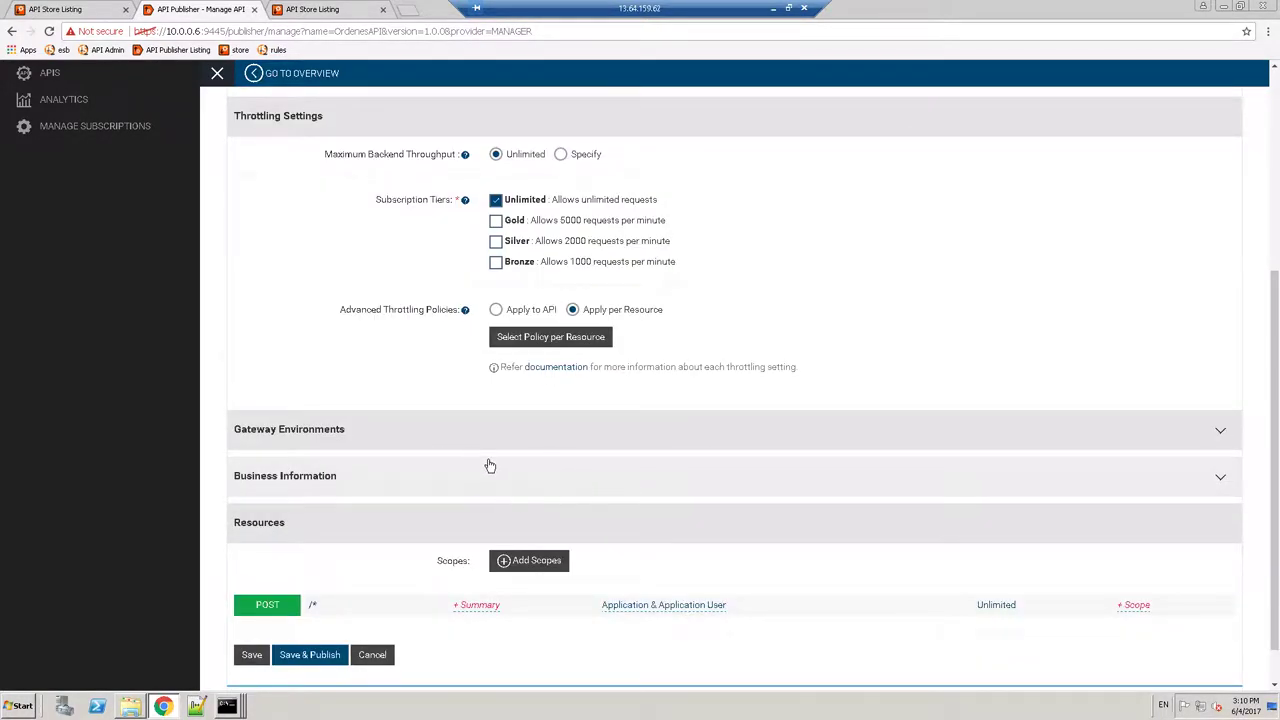
# Step: Review the Manage stage settings and view the scope definition form without adding a scope
pyautogui.scroll(-1, 490, 466)
pyautogui.scroll(3, 440, 445)
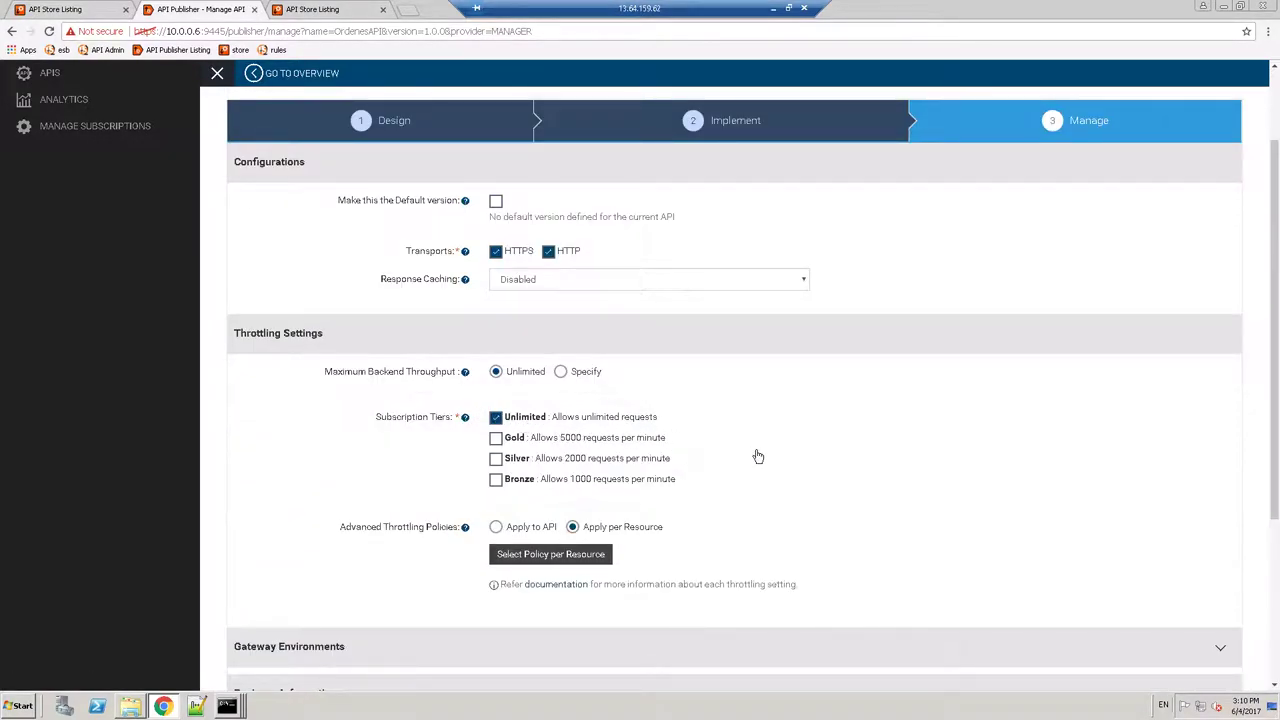
pyautogui.scroll(2, 435, 425)
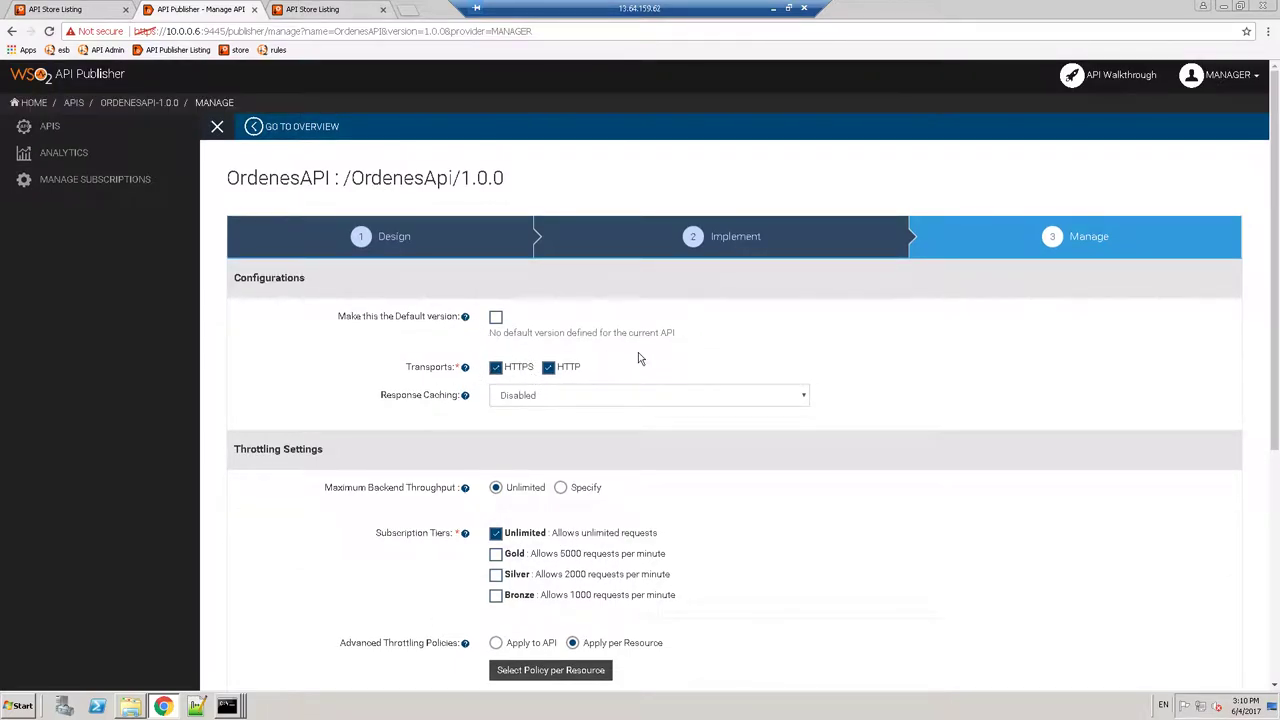
pyautogui.scroll(-5, 408, 436)
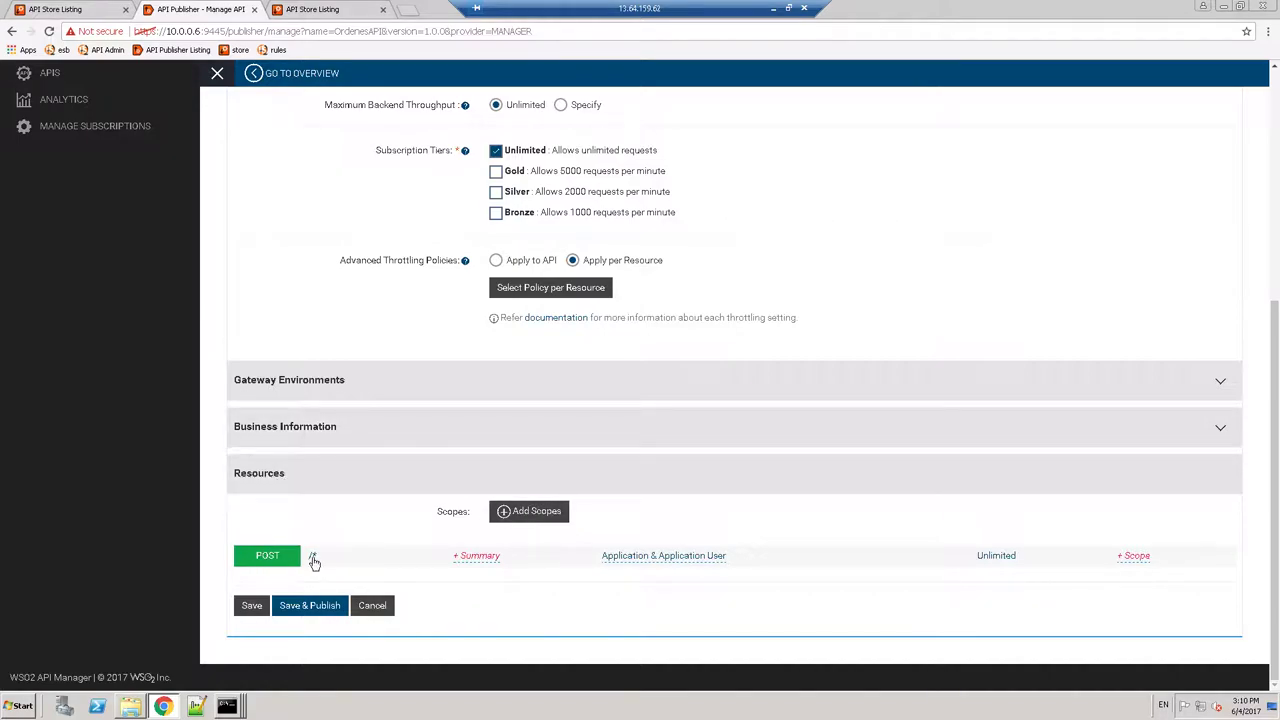
pyautogui.click(528, 511)
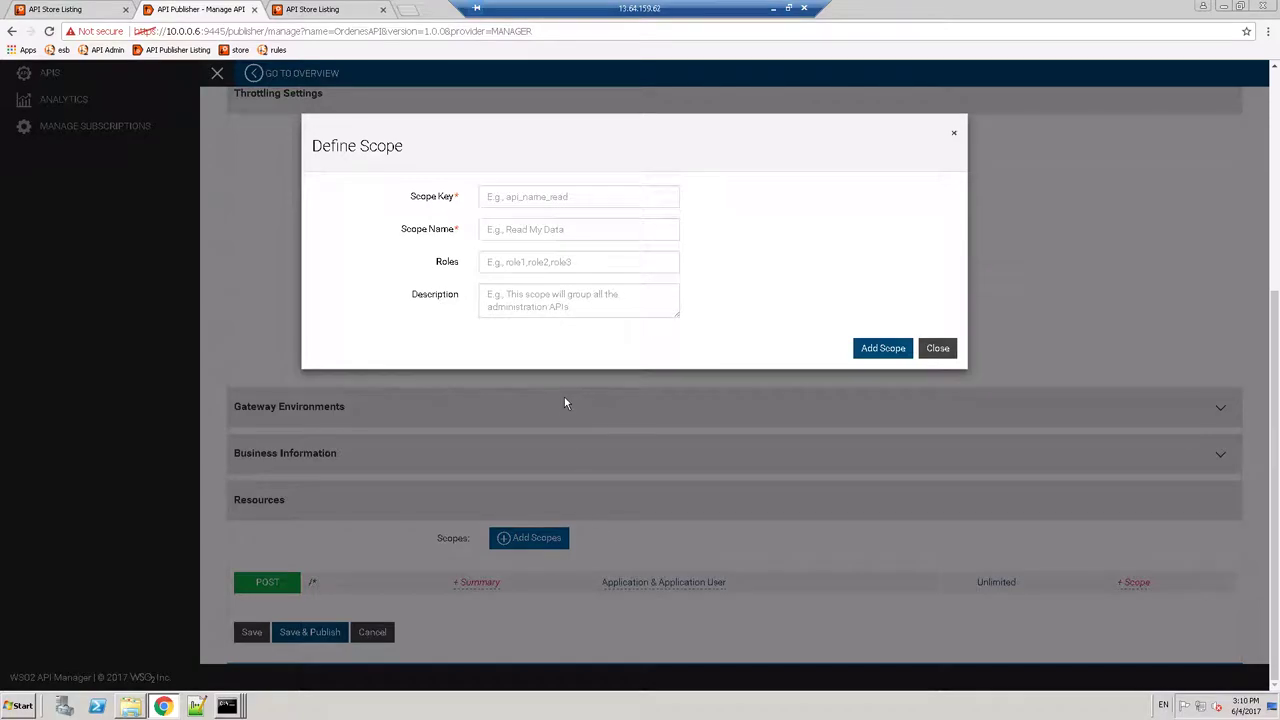
pyautogui.click(936, 348)
pyautogui.scroll(-1, 268, 583)
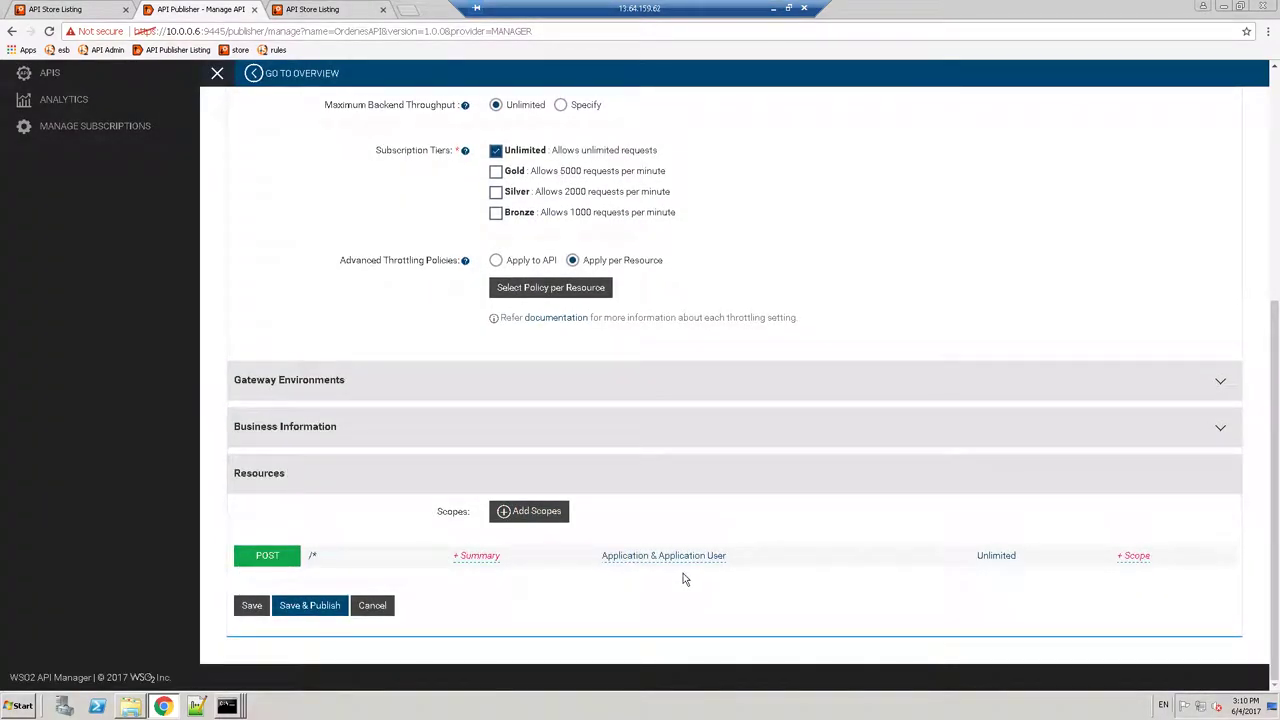
# Step: Save and publish OrdenesAPI, and go to its overview page
pyautogui.scroll(4, 427, 515)
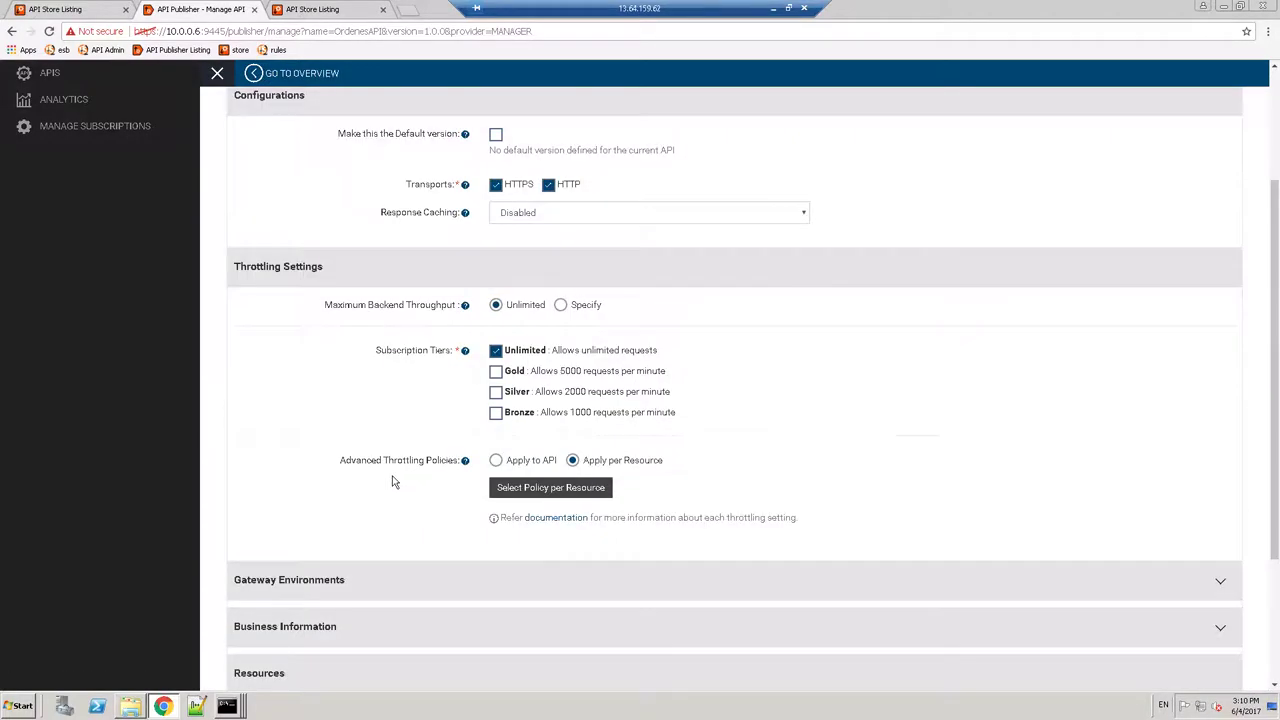
pyautogui.scroll(-5, 392, 483)
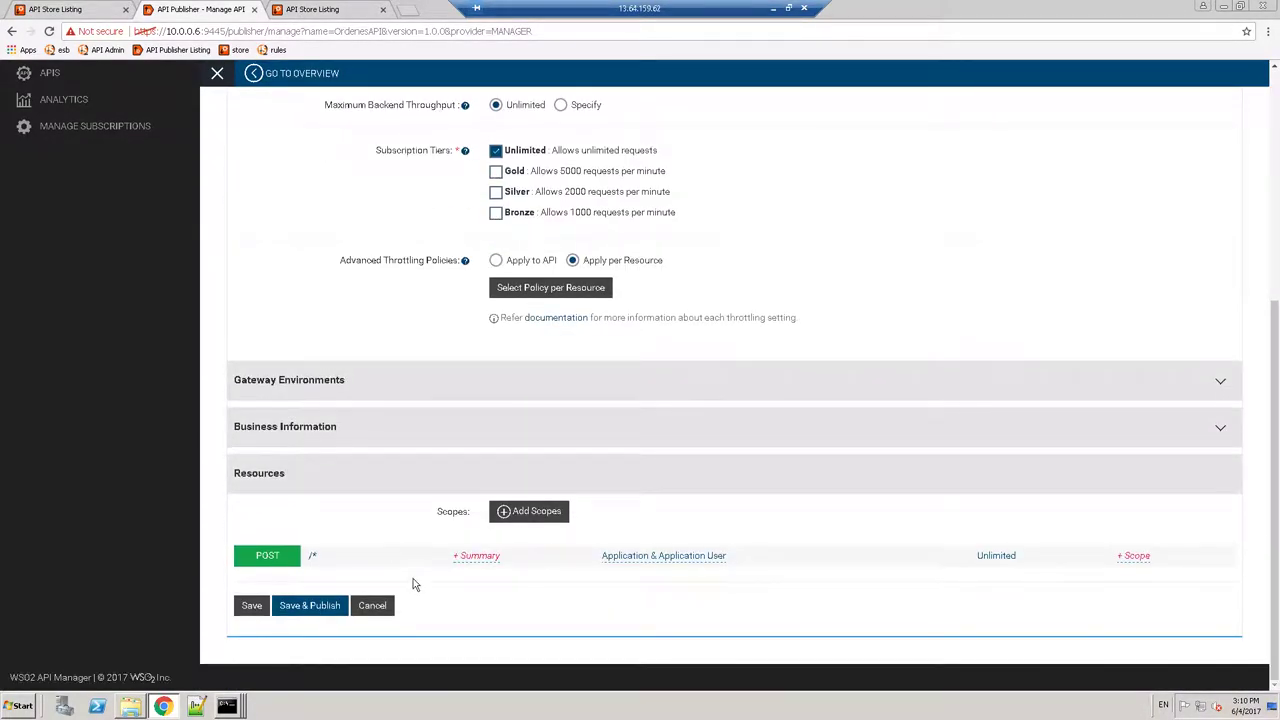
pyautogui.click(318, 604)
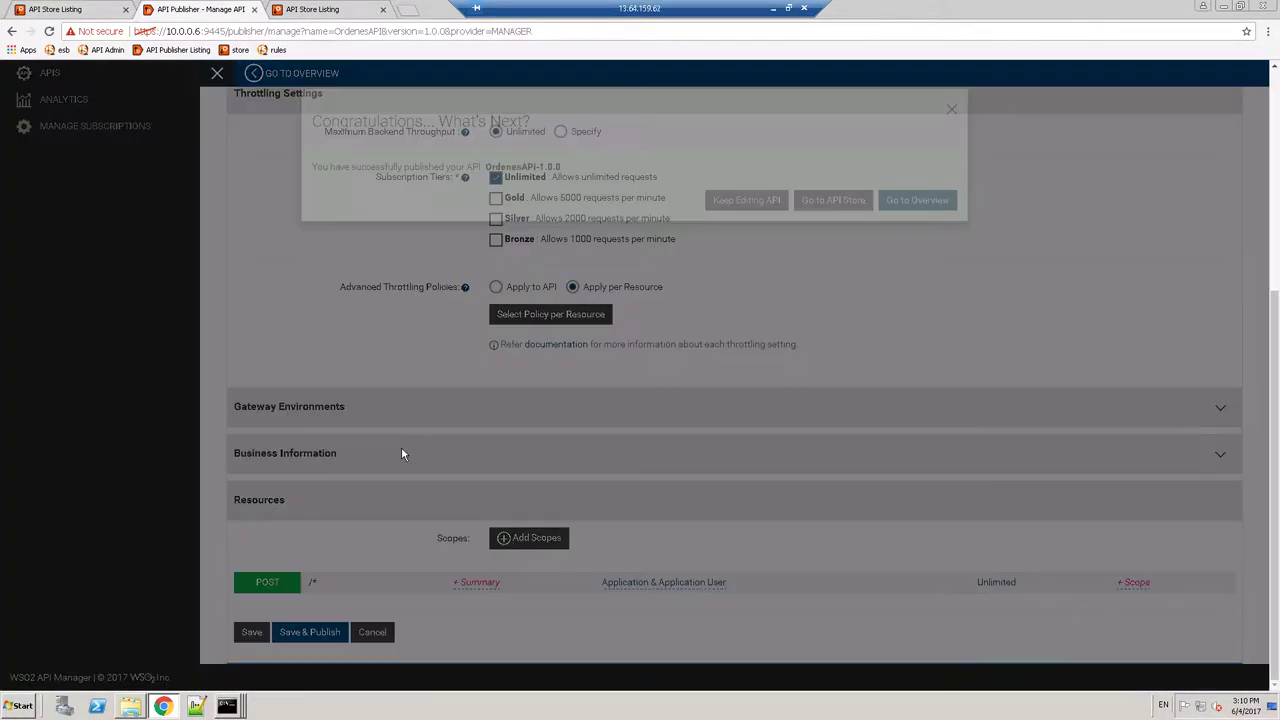
pyautogui.click(912, 222)
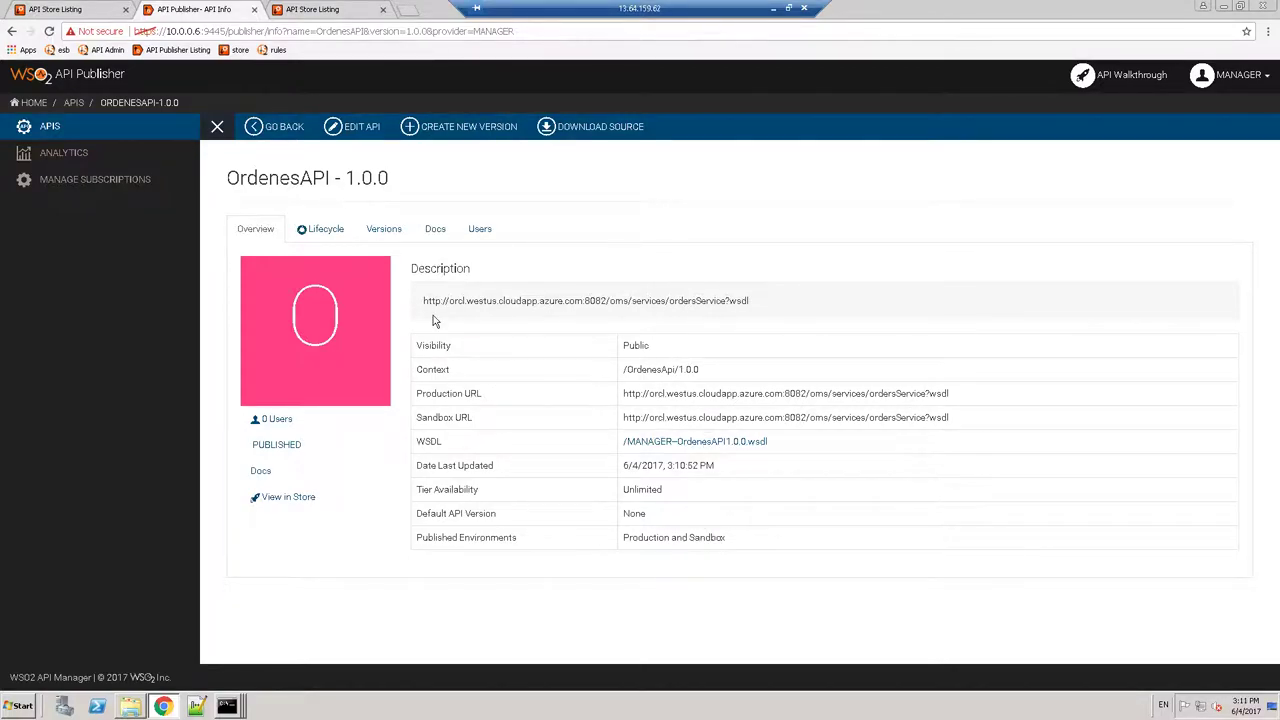
# Step: Switch to the API Store, request its Applications page and sign in with the account username and password
pyautogui.click(313, 12)
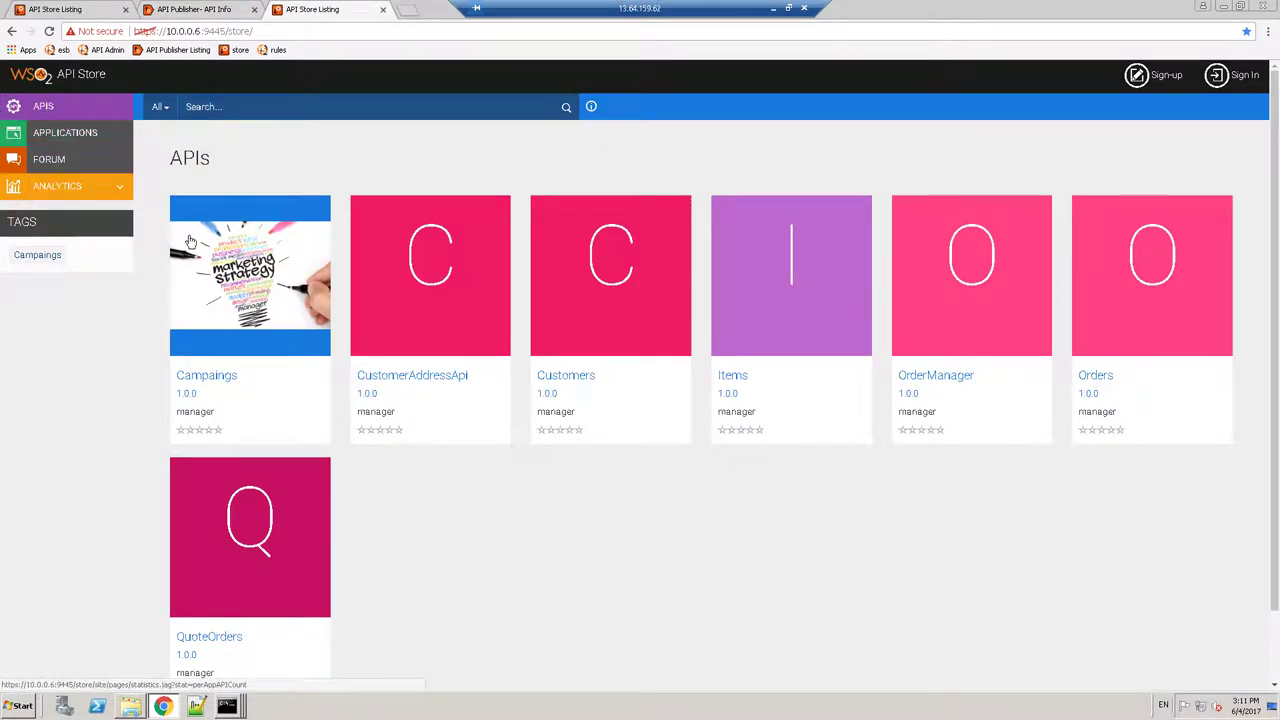
pyautogui.click(42, 135)
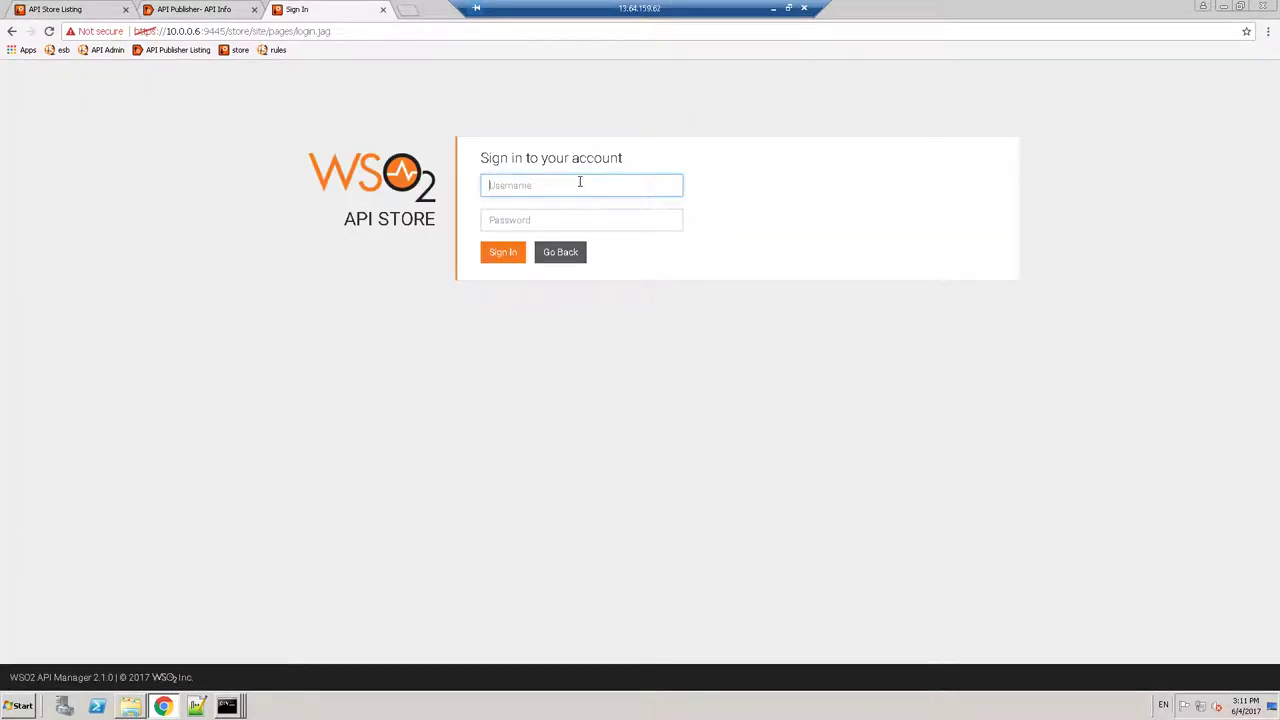
pyautogui.press('Tab')
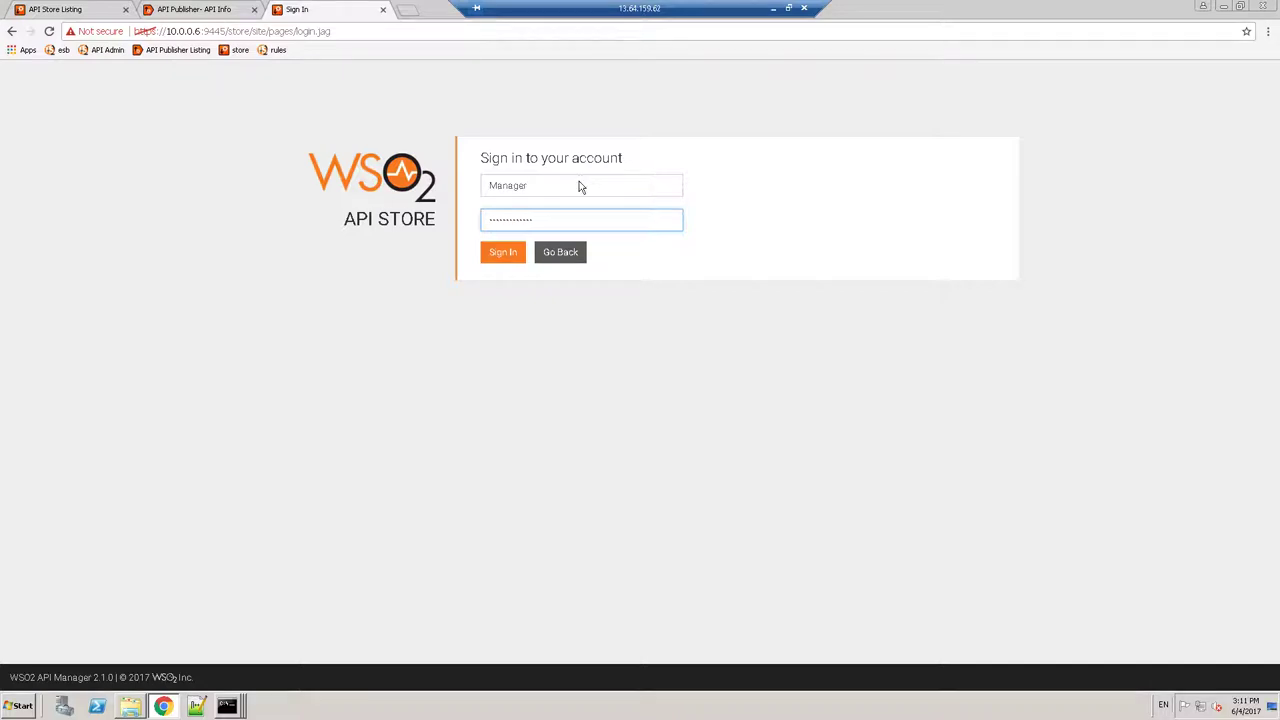
pyautogui.press('Return')
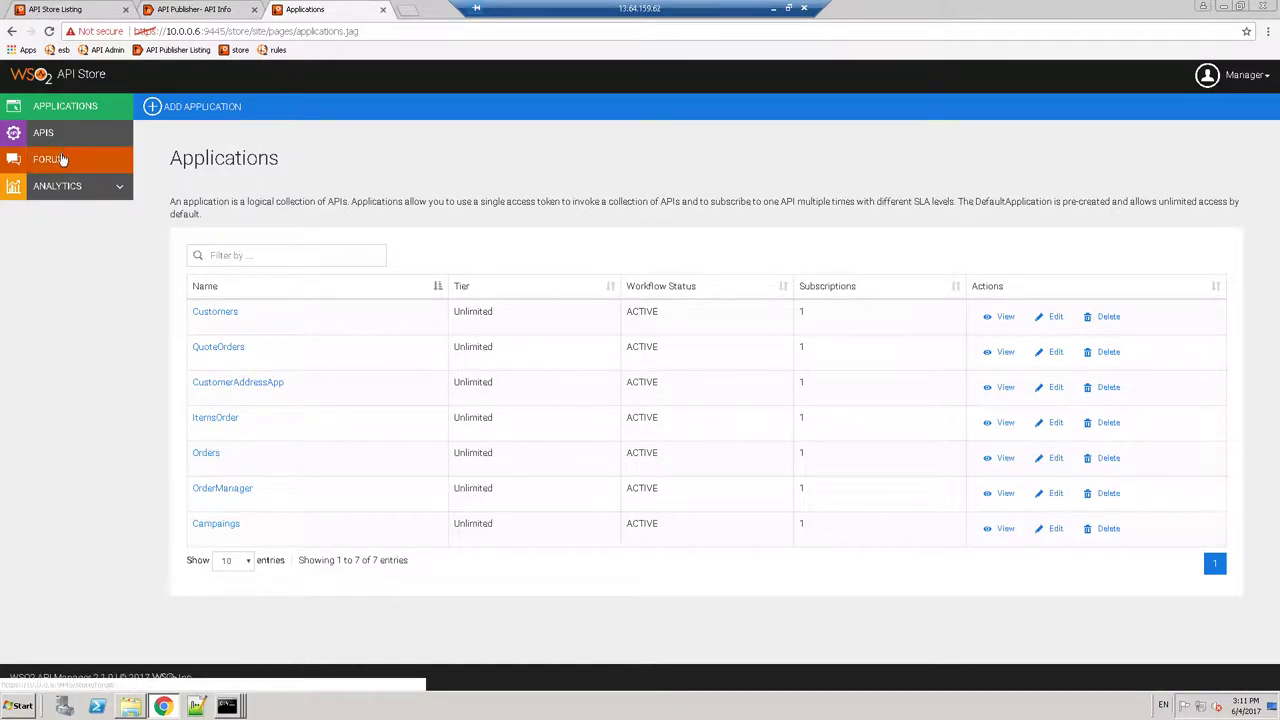
# Step: Open the Customers application and examine its production keys, test access token settings, sandbox keys and subscriptions
pyautogui.click(217, 318)
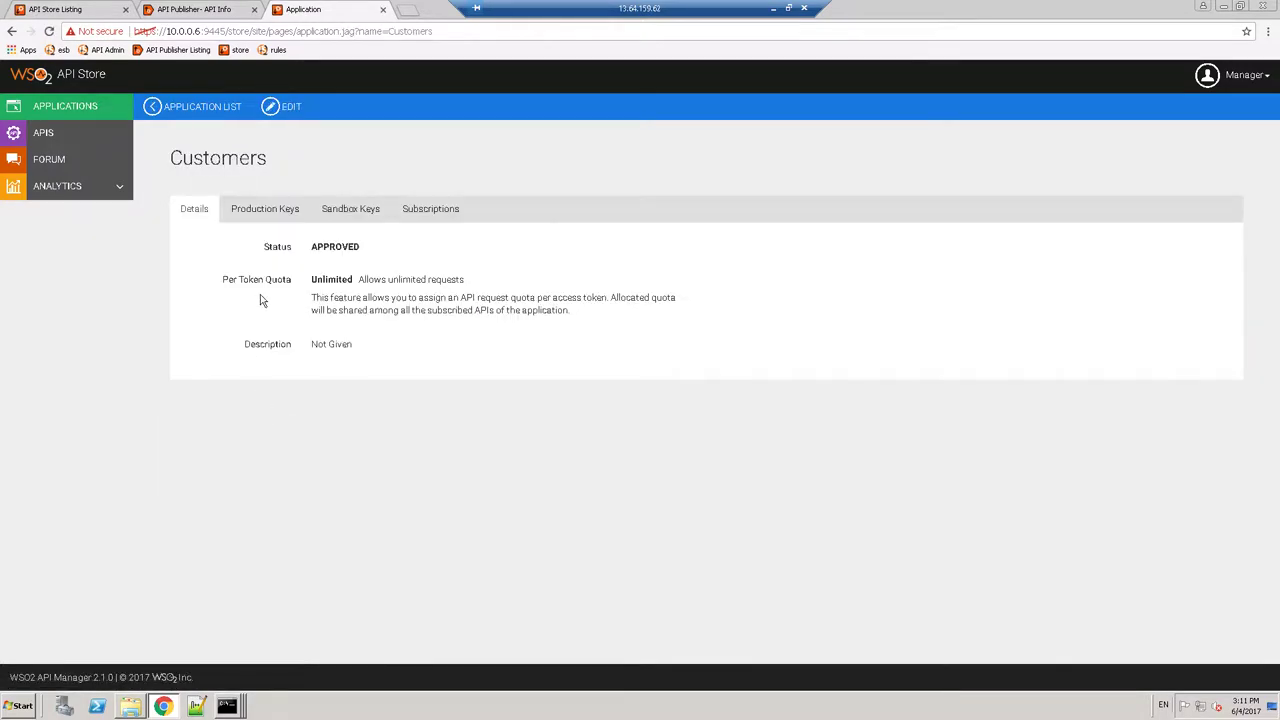
pyautogui.click(262, 214)
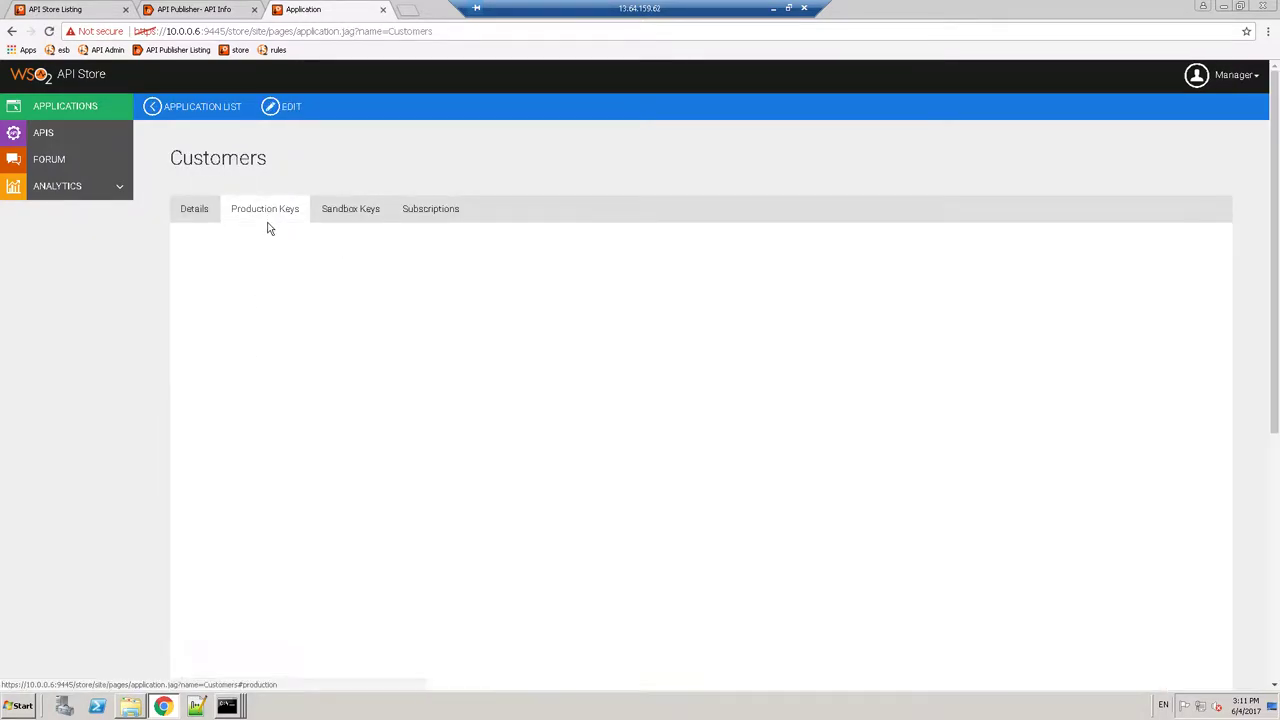
pyautogui.scroll(-2, 272, 314)
pyautogui.scroll(-3, 276, 316)
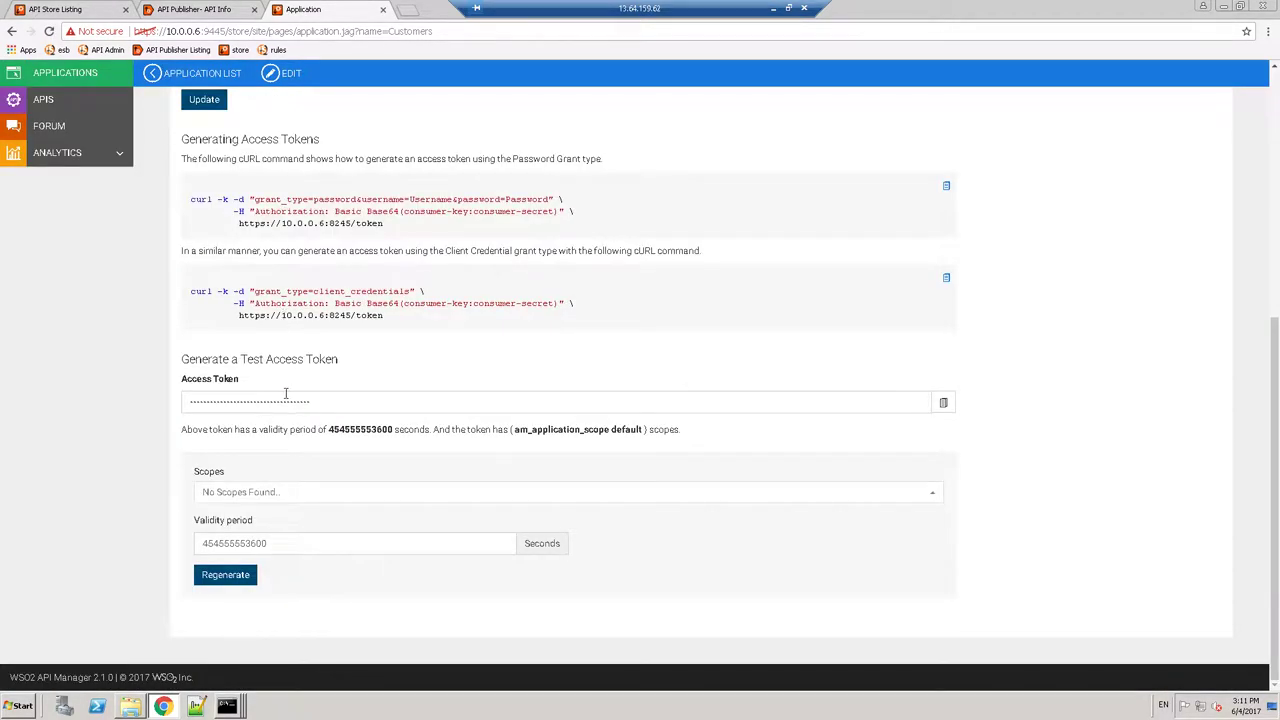
pyautogui.click(240, 575)
pyautogui.click(345, 535)
pyautogui.scroll(5, 289, 354)
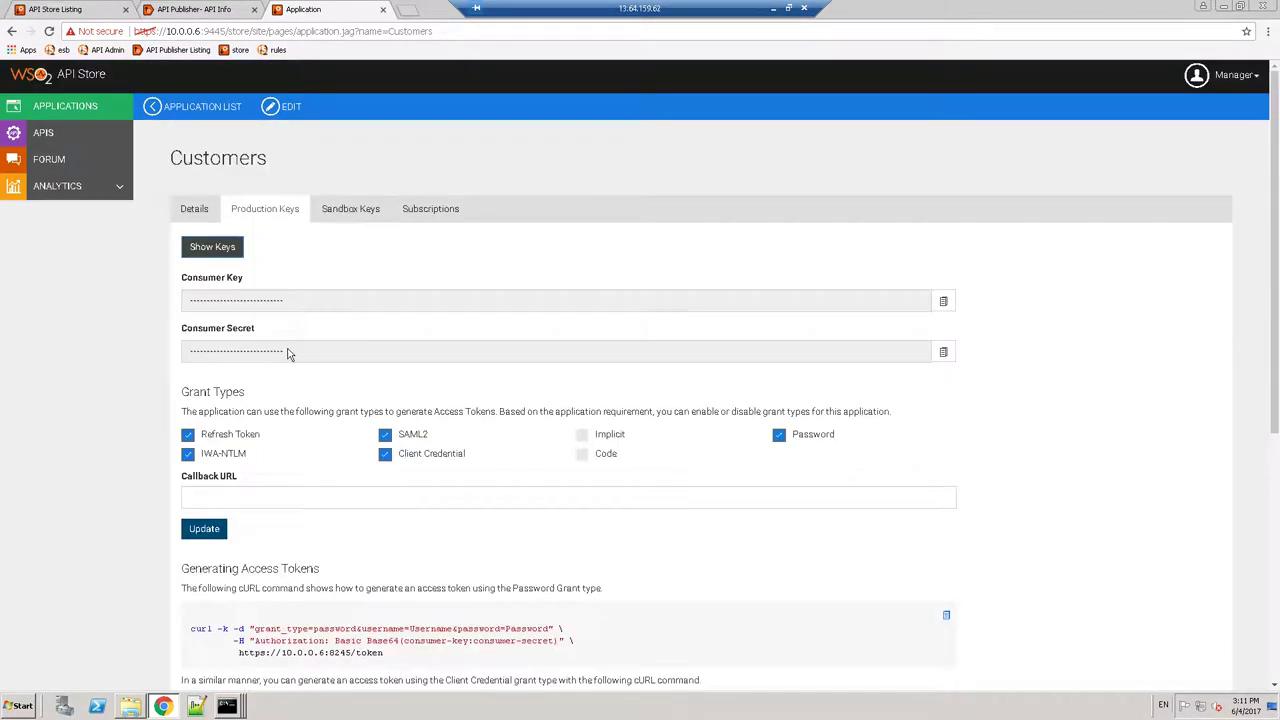
pyautogui.click(352, 212)
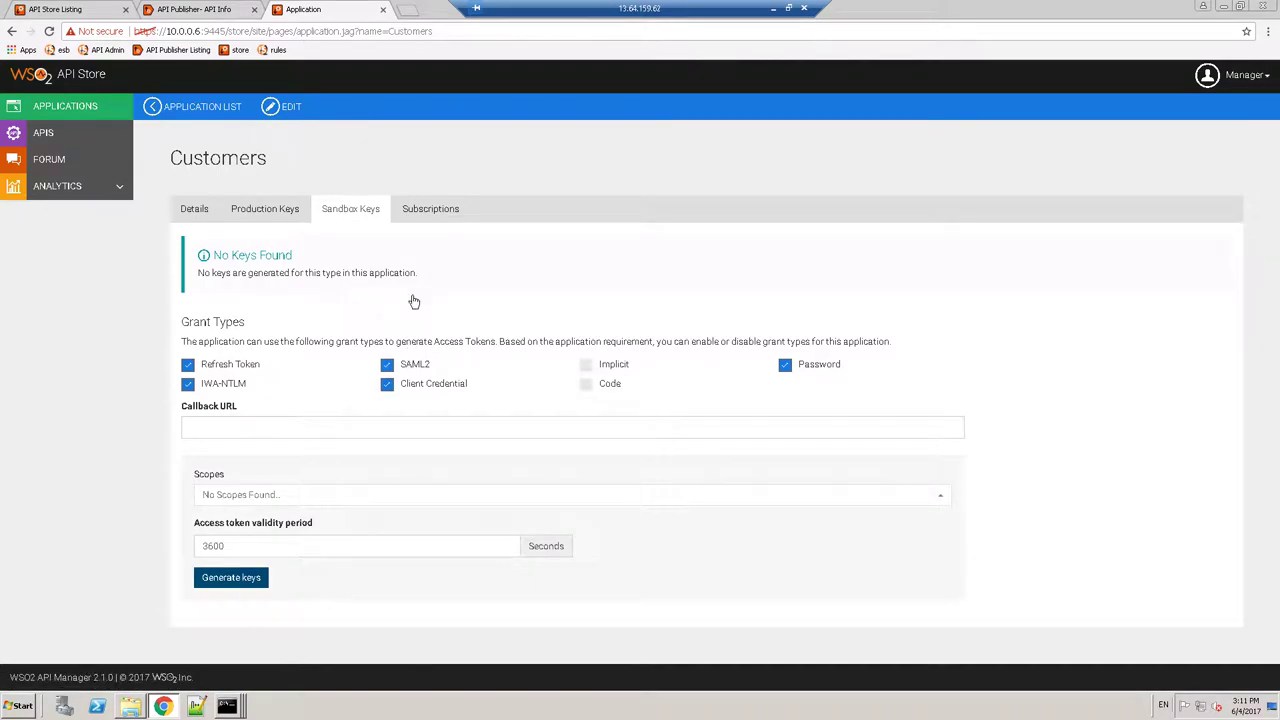
pyautogui.click(428, 211)
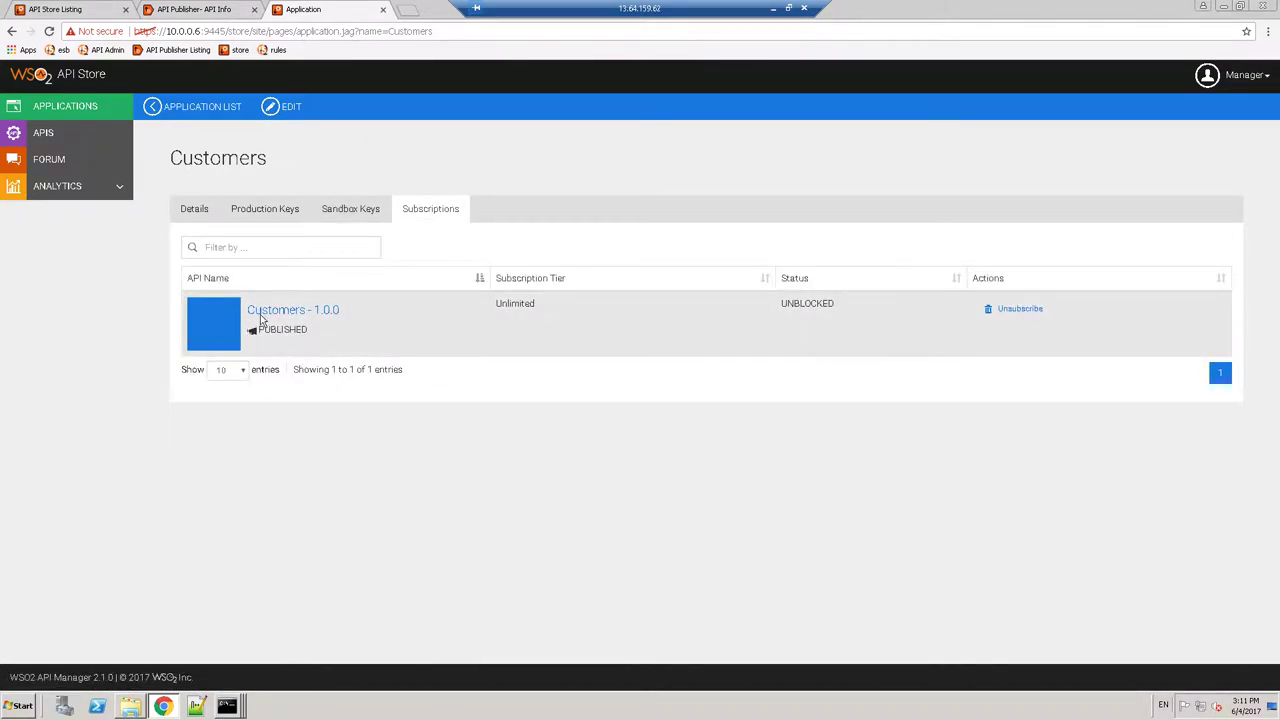
# Step: Return to the store's API listing and look through the published APIs for OrdenesAPI
pyautogui.click(43, 133)
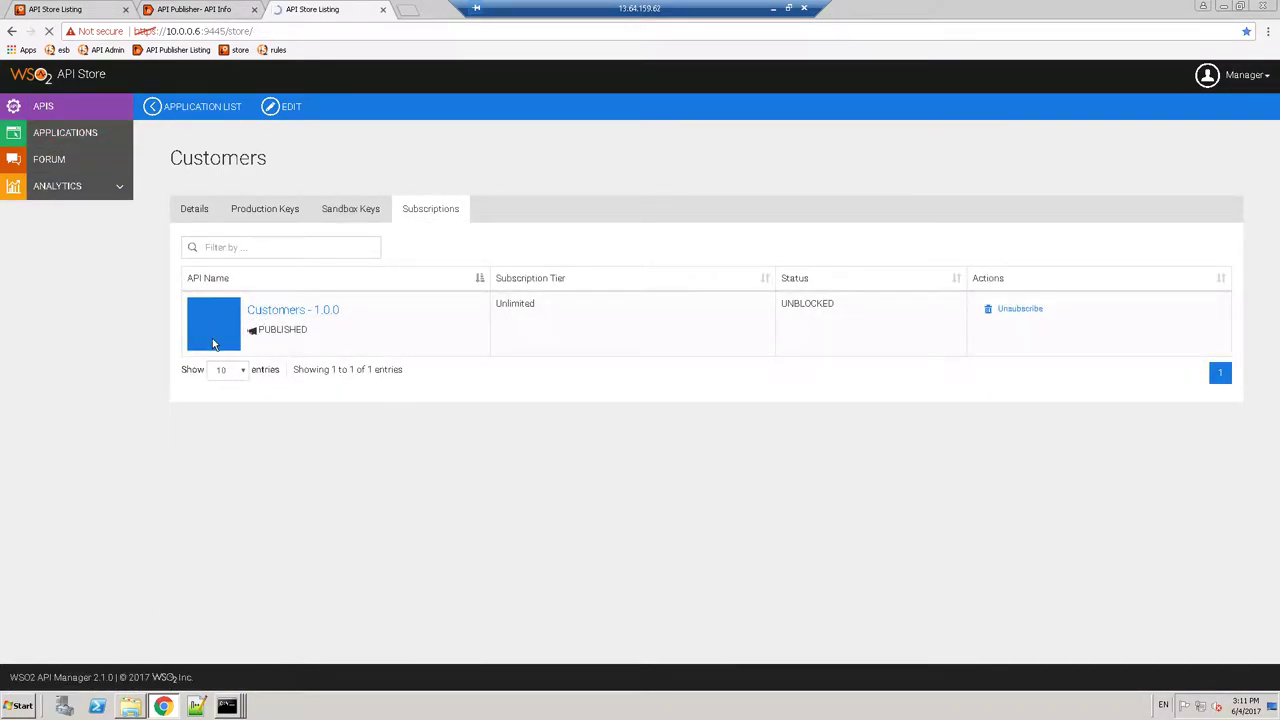
pyautogui.scroll(-2, 212, 352)
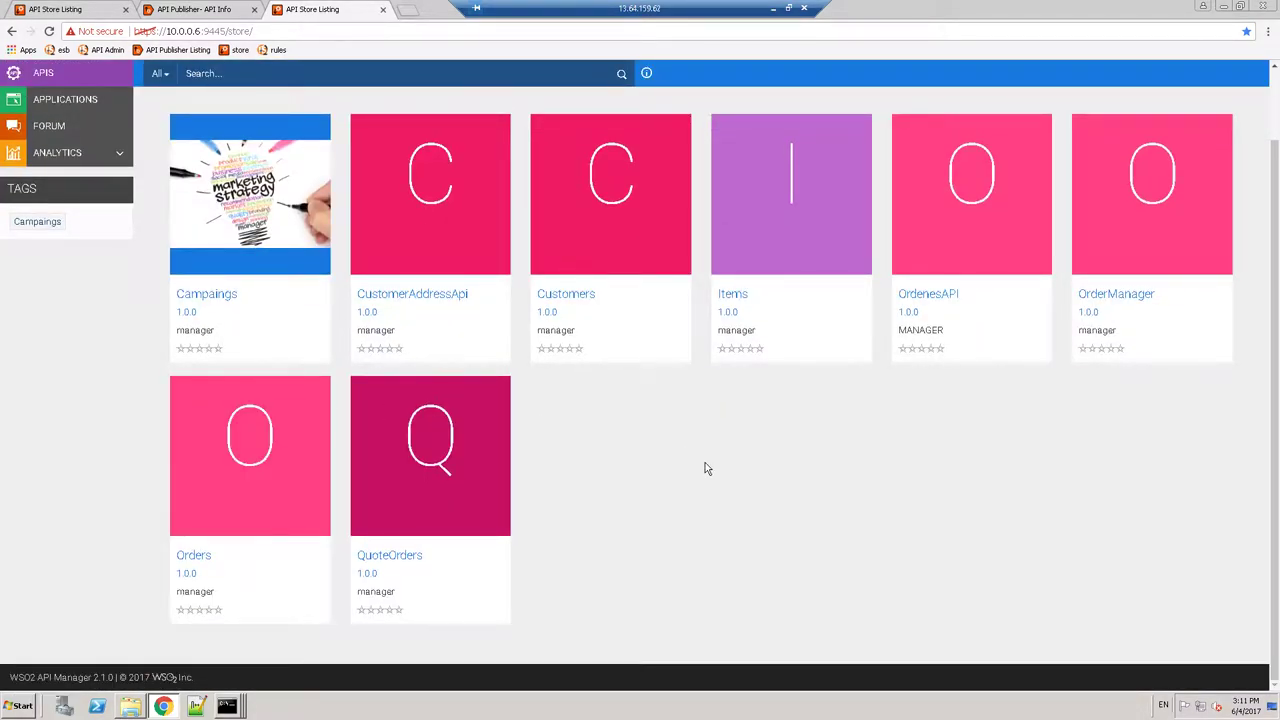
pyautogui.scroll(2, 696, 483)
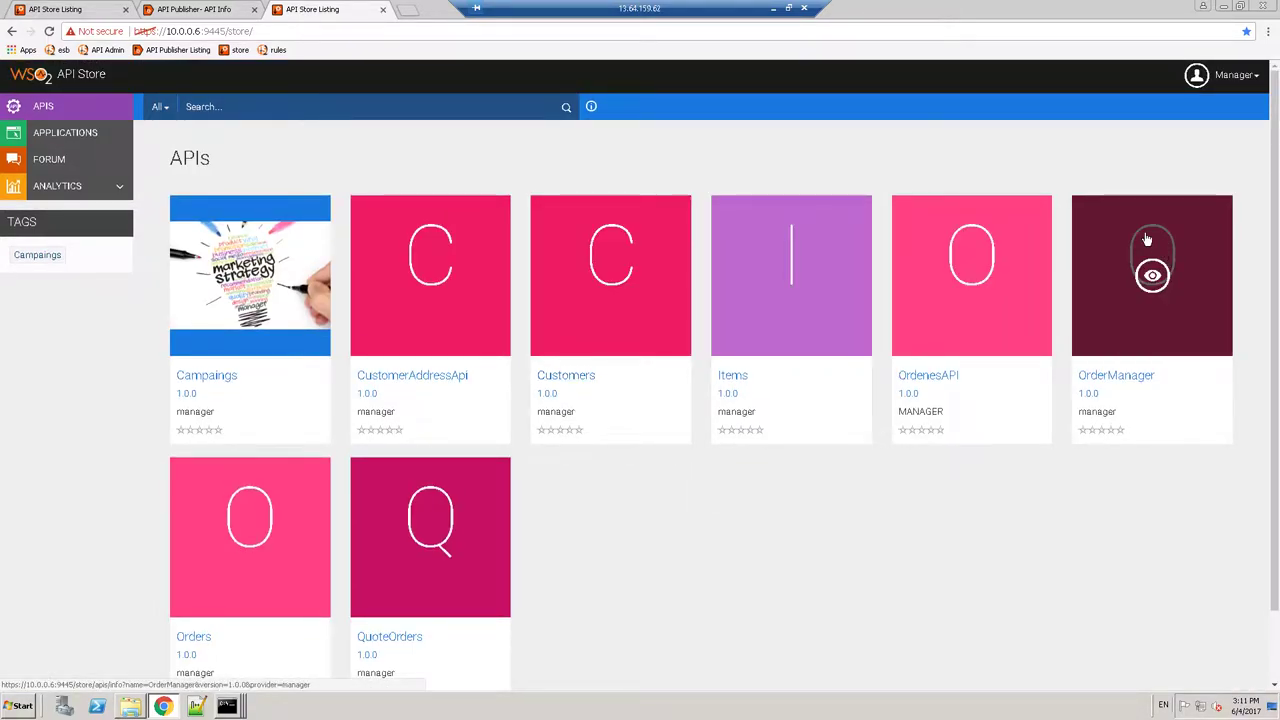
# Step: Open the Campaings API and examine its production and sandbox URLs, WSDL download and description
pyautogui.click(265, 280)
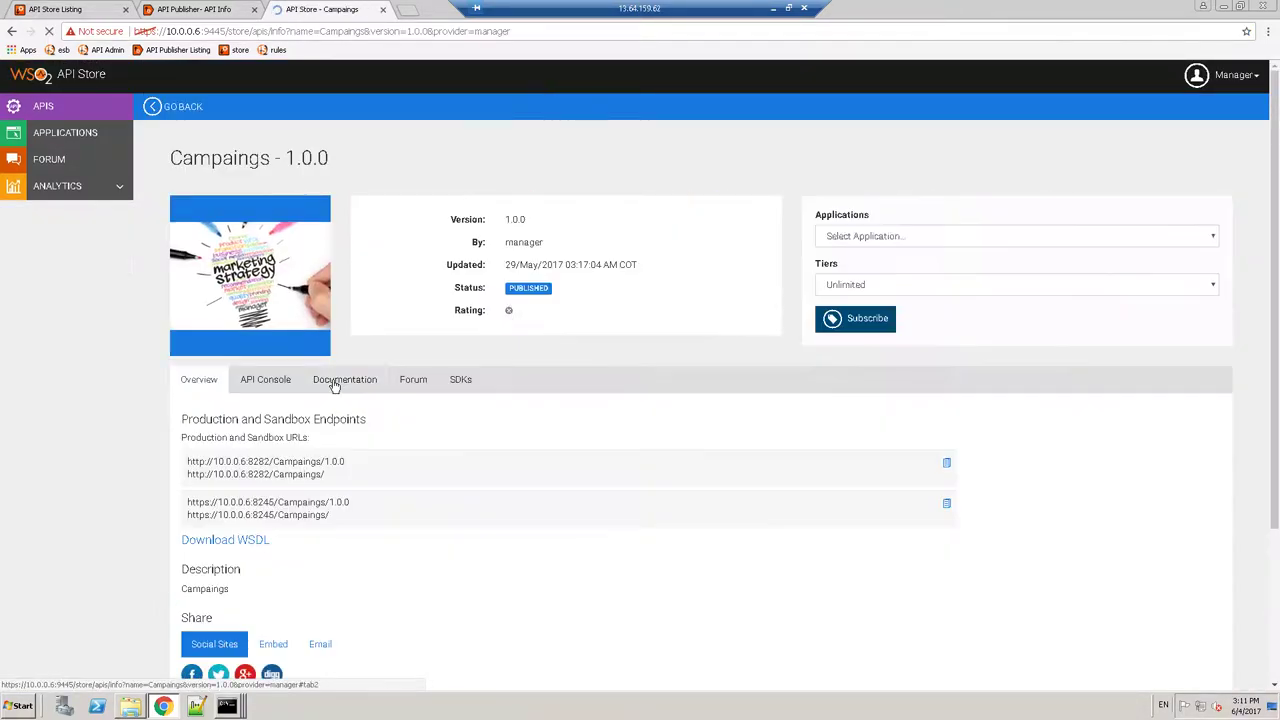
pyautogui.scroll(-3, 344, 408)
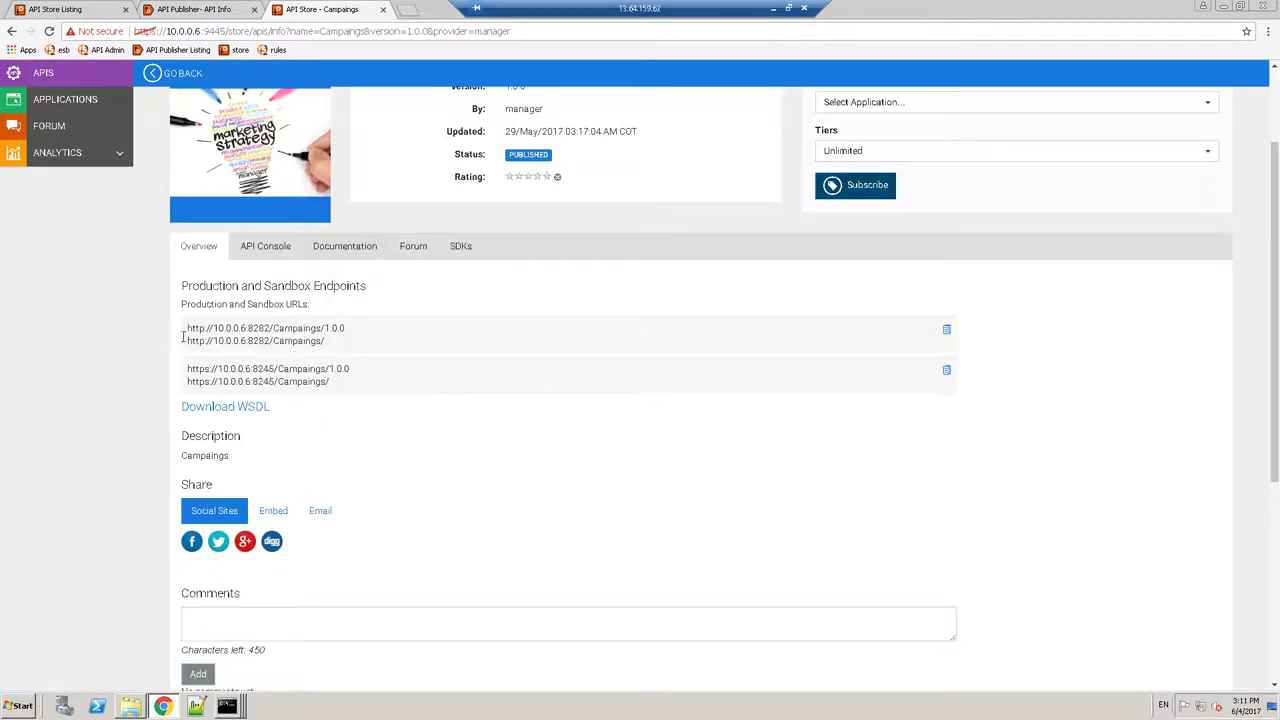
pyautogui.moveTo(189, 328); pyautogui.dragTo(388, 320)
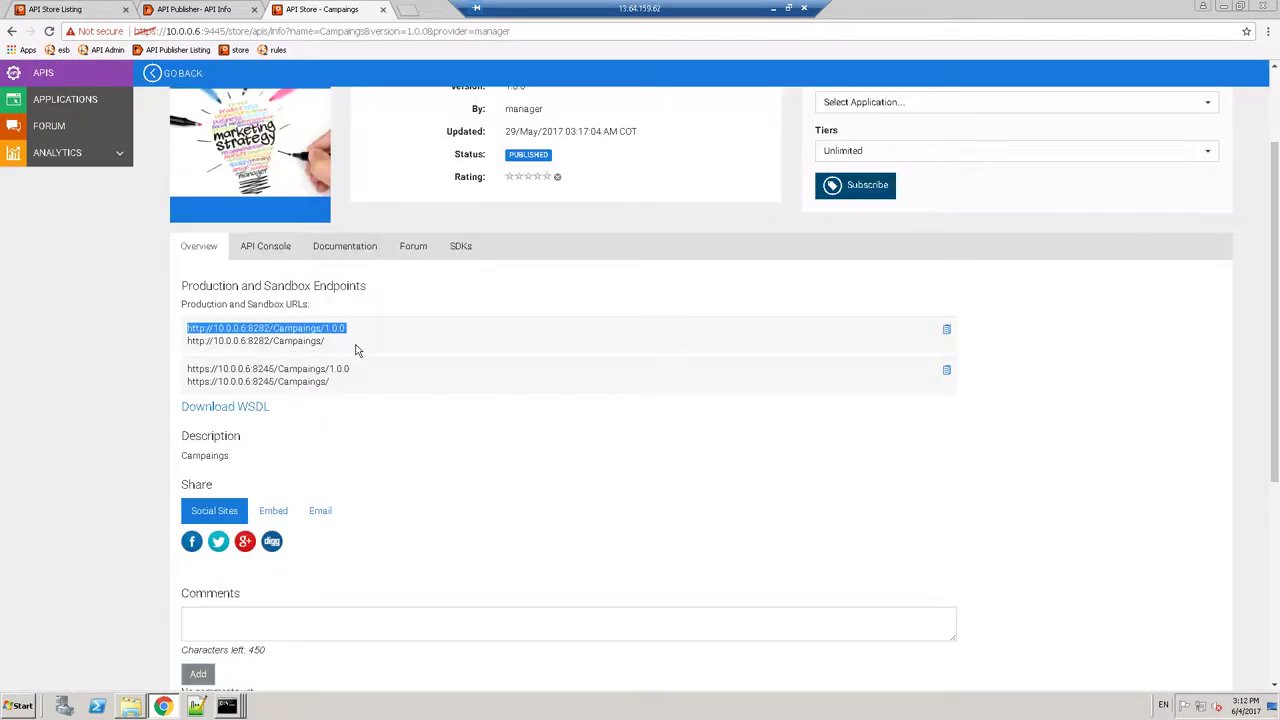
pyautogui.click(357, 350)
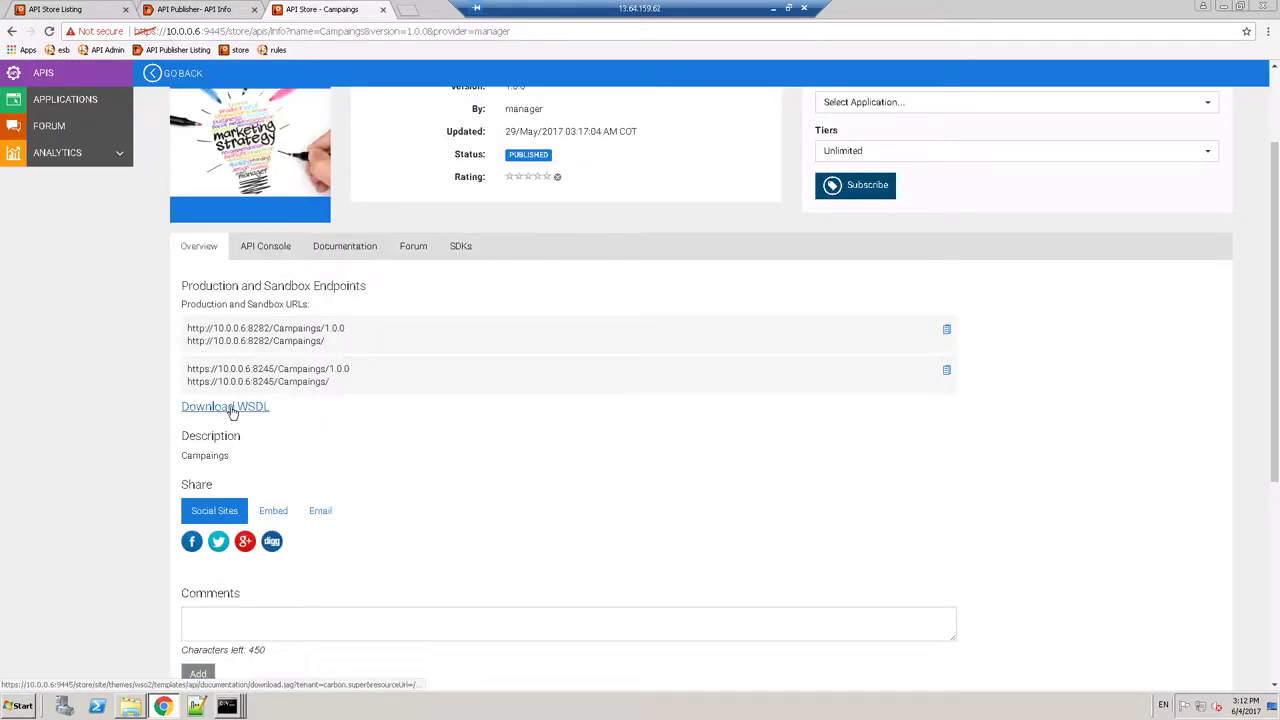
pyautogui.scroll(-3, 254, 420)
pyautogui.scroll(3, 283, 423)
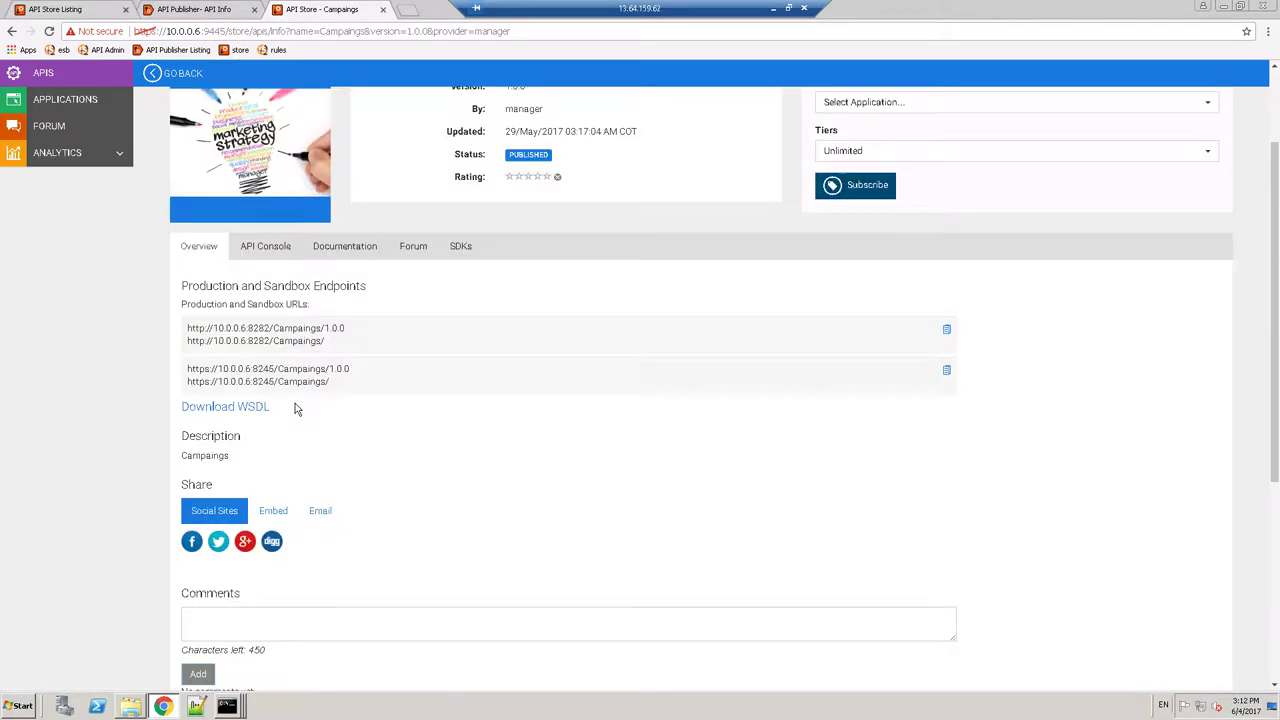
# Step: In the Campaings API Console, try out the POST /* operation without a SOAP request and inspect the authorization header
pyautogui.click(266, 248)
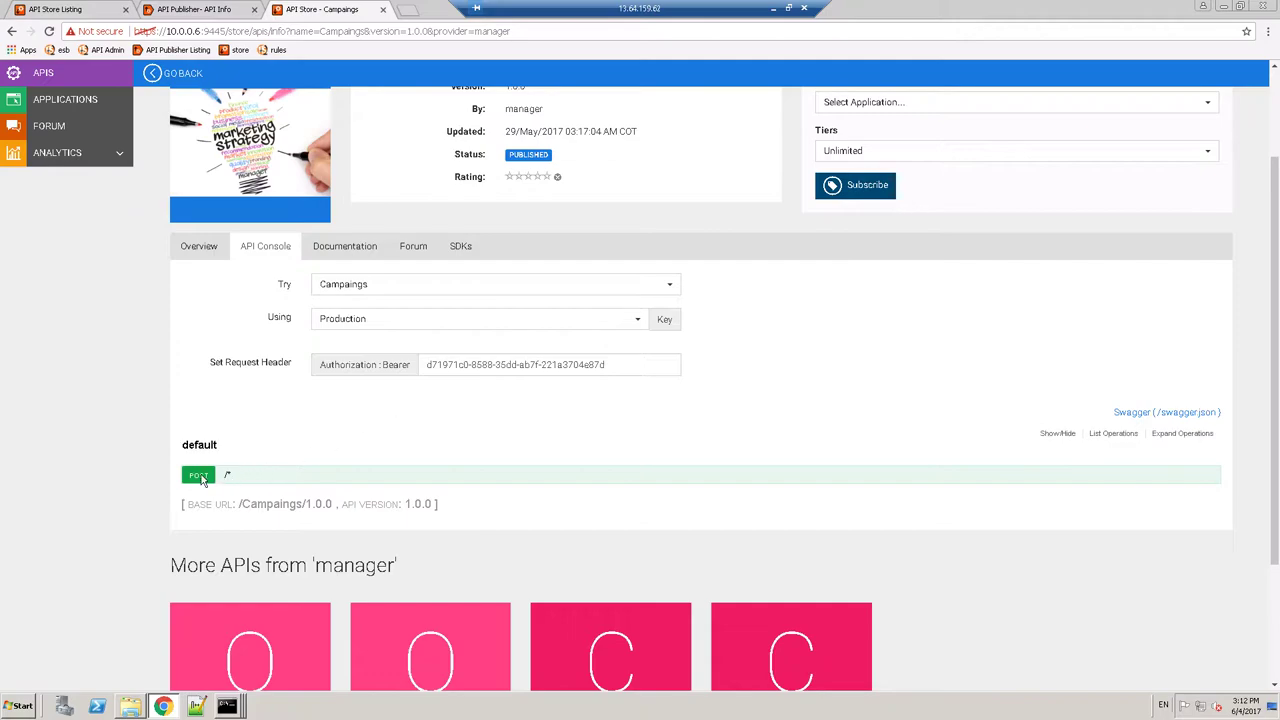
pyautogui.click(300, 477)
pyautogui.scroll(-3, 470, 490)
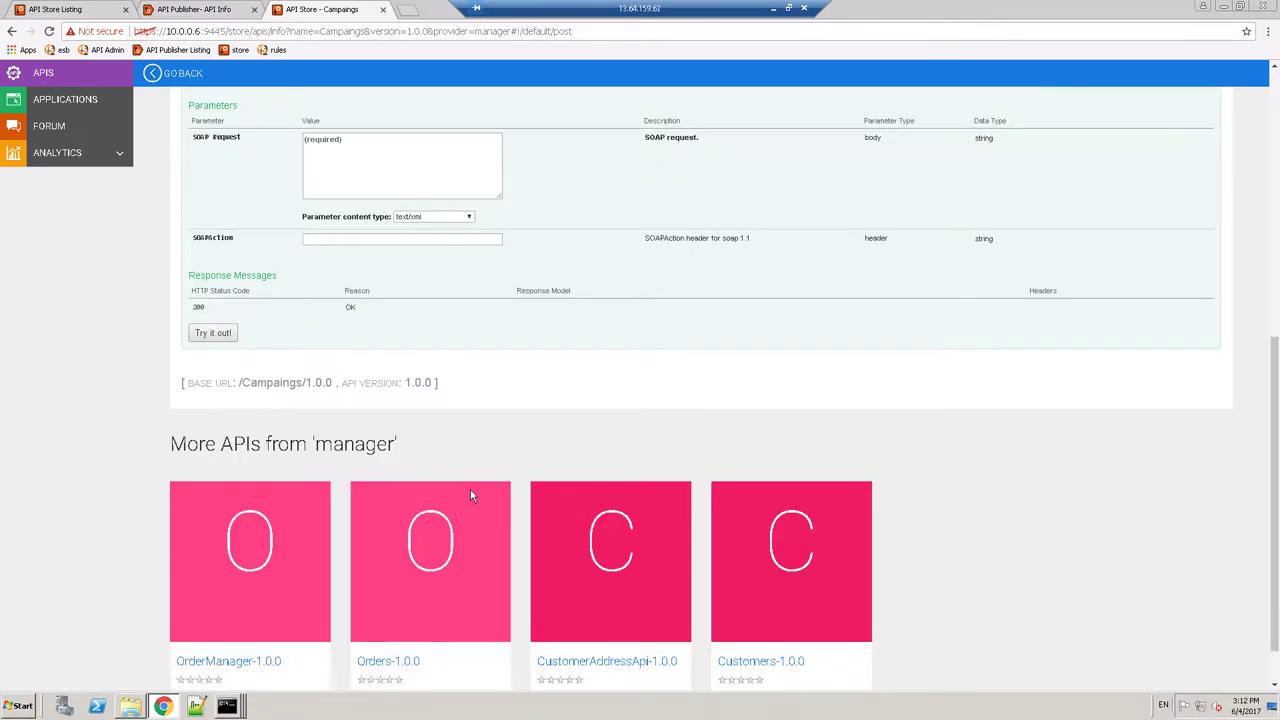
pyautogui.click(211, 334)
pyautogui.scroll(2, 383, 334)
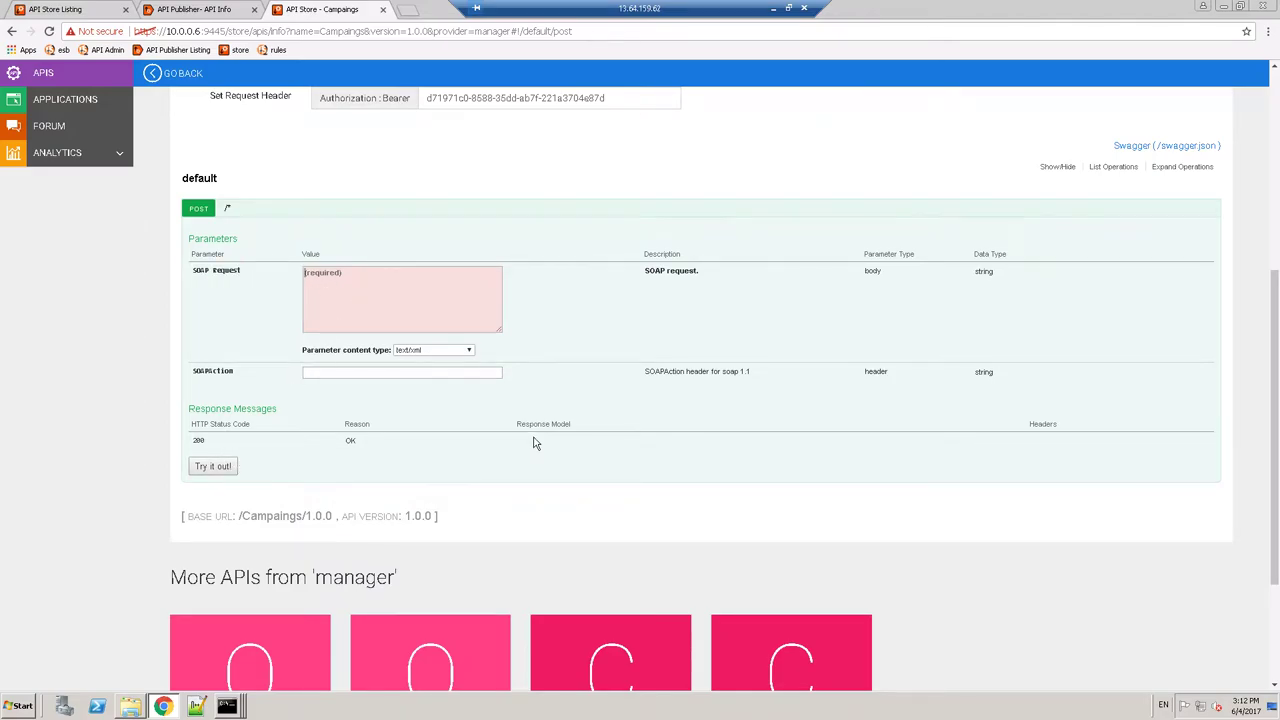
pyautogui.scroll(4, 531, 440)
pyautogui.moveTo(634, 366); pyautogui.dragTo(333, 358)
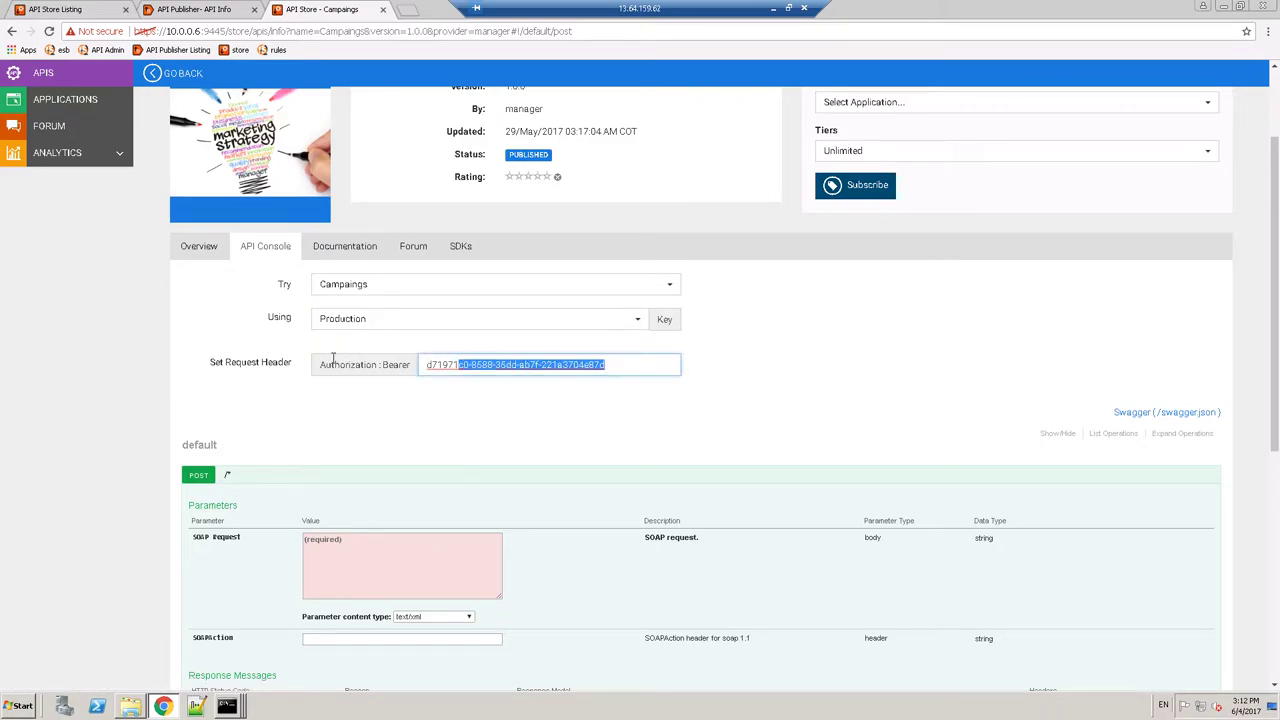
# Step: View the Campaings API's documentation, forum and SDK sections, and return to the API listing
pyautogui.click(358, 250)
pyautogui.click(405, 251)
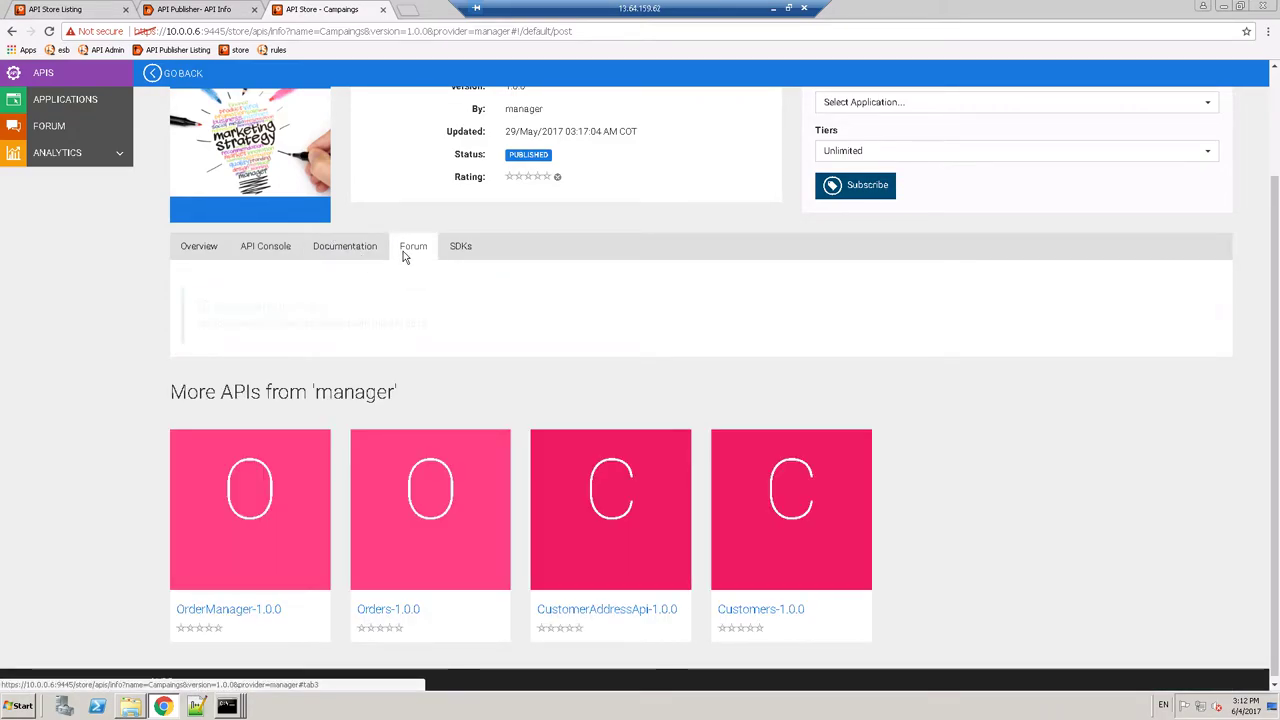
pyautogui.click(460, 250)
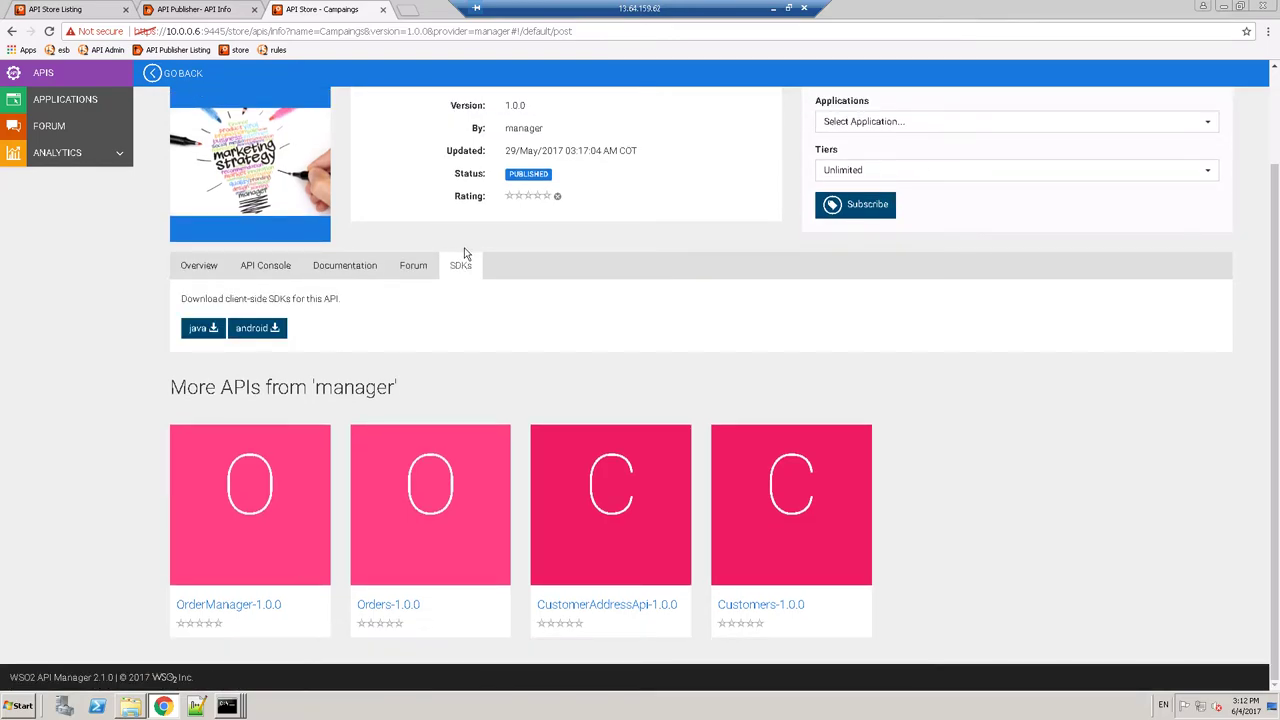
pyautogui.scroll(1, 340, 298)
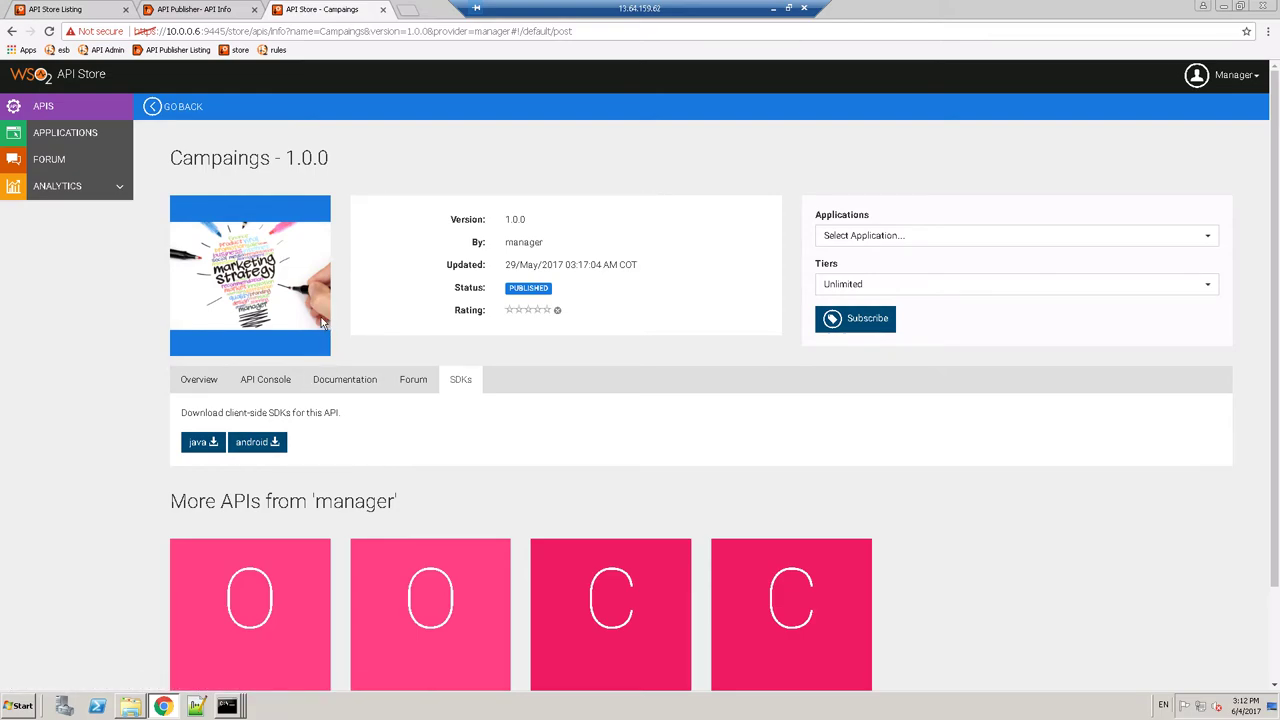
pyautogui.click(90, 107)
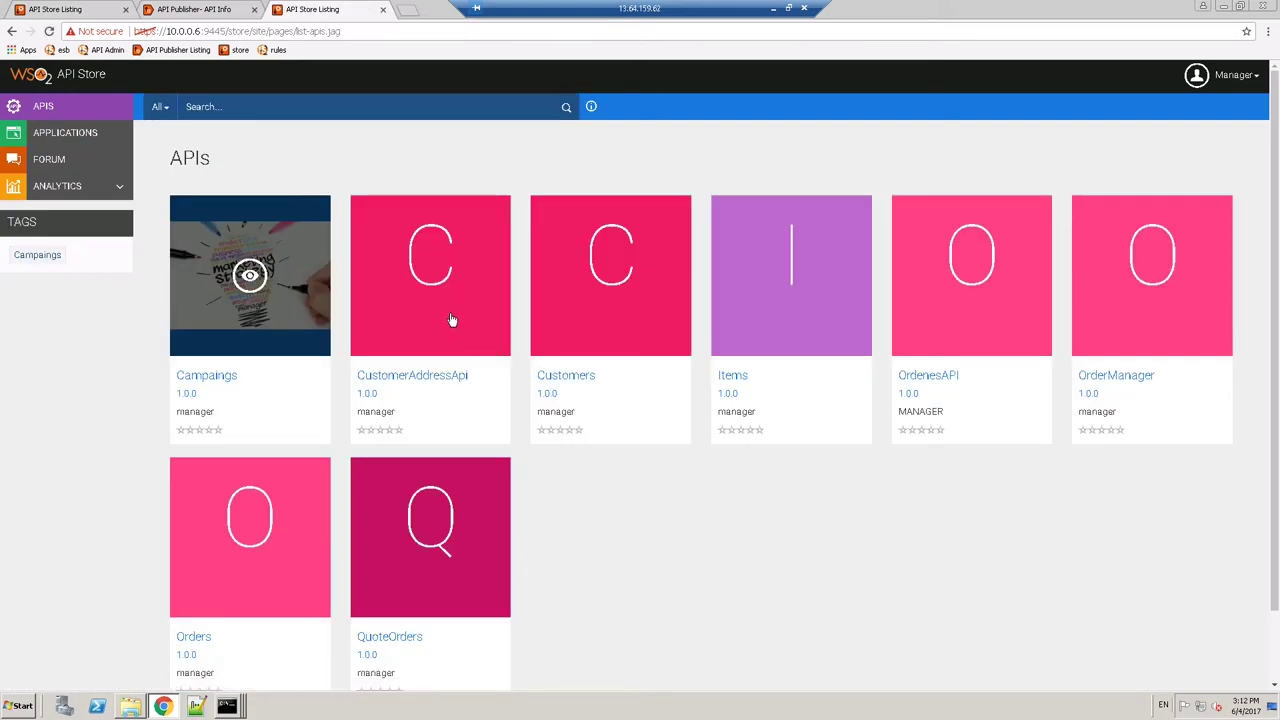